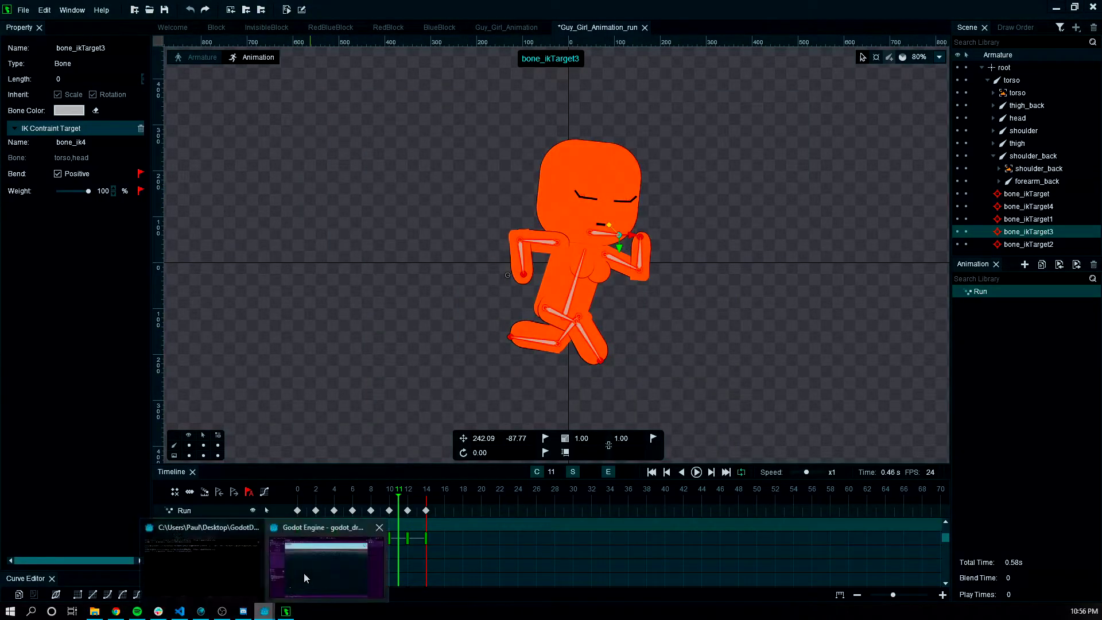
Step: Switch to Godot and expand the assets/Character folder, widening the file list to show its file names
left_click(20, 412)
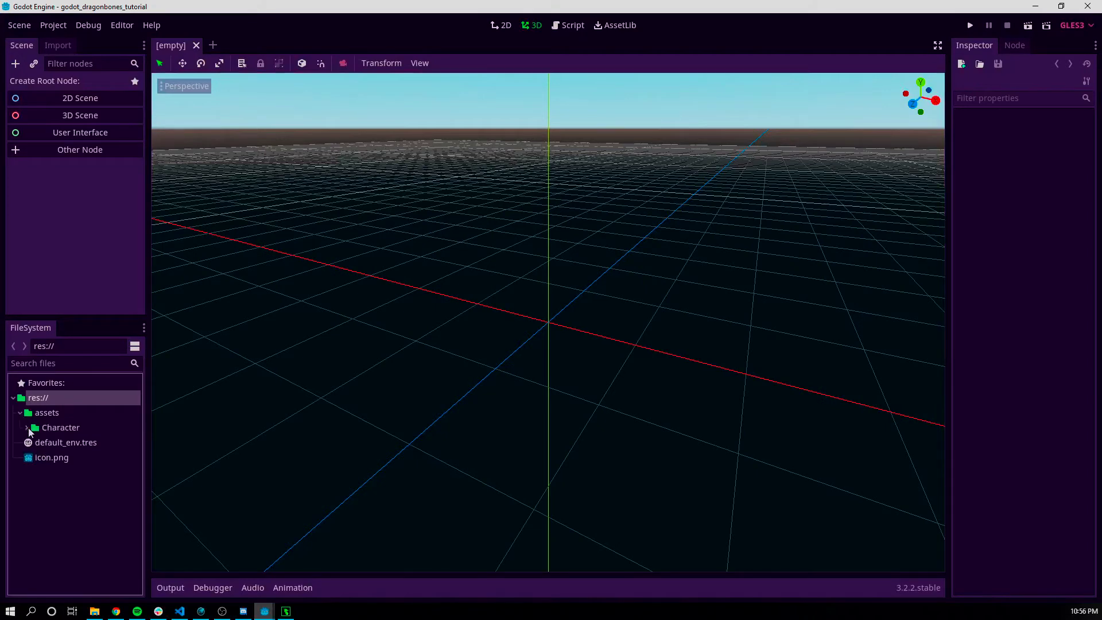
left_click(27, 427)
left_click_drag(147, 467, 183, 467)
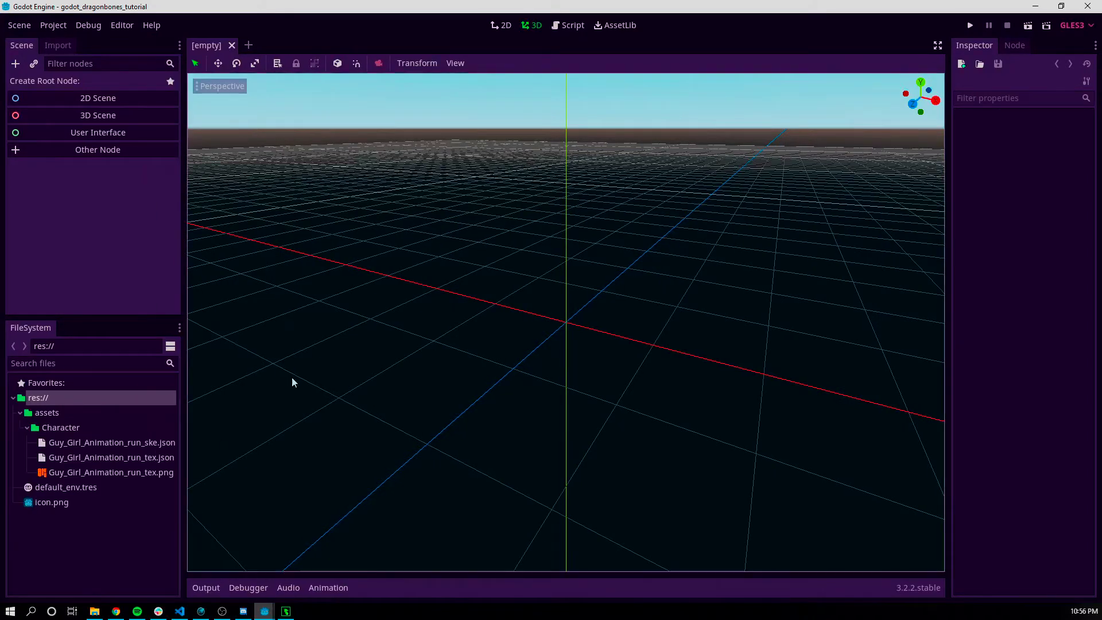
Step: Create a GDDragonBones node as the root of a new scene in the 2D workspace
left_click(500, 25)
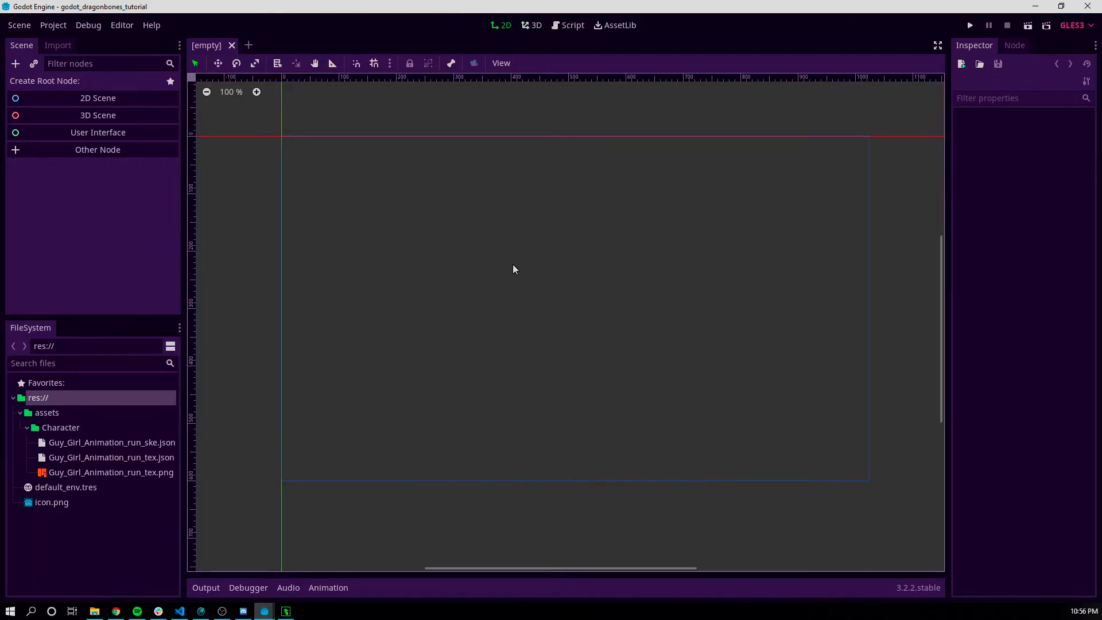
key("ctrl+a")
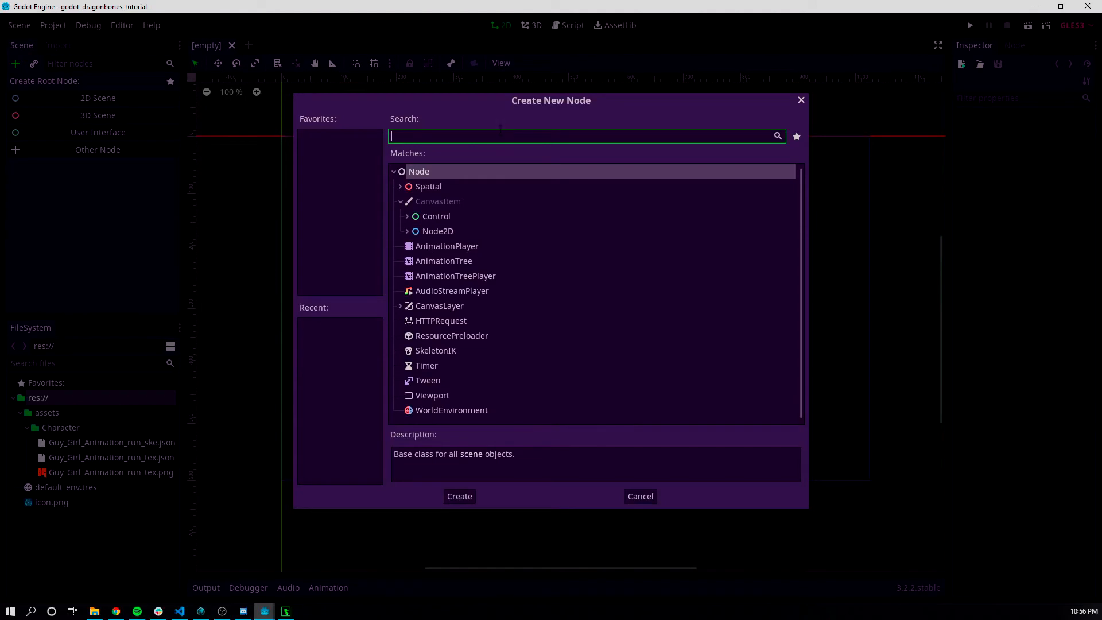
type("GDDra")
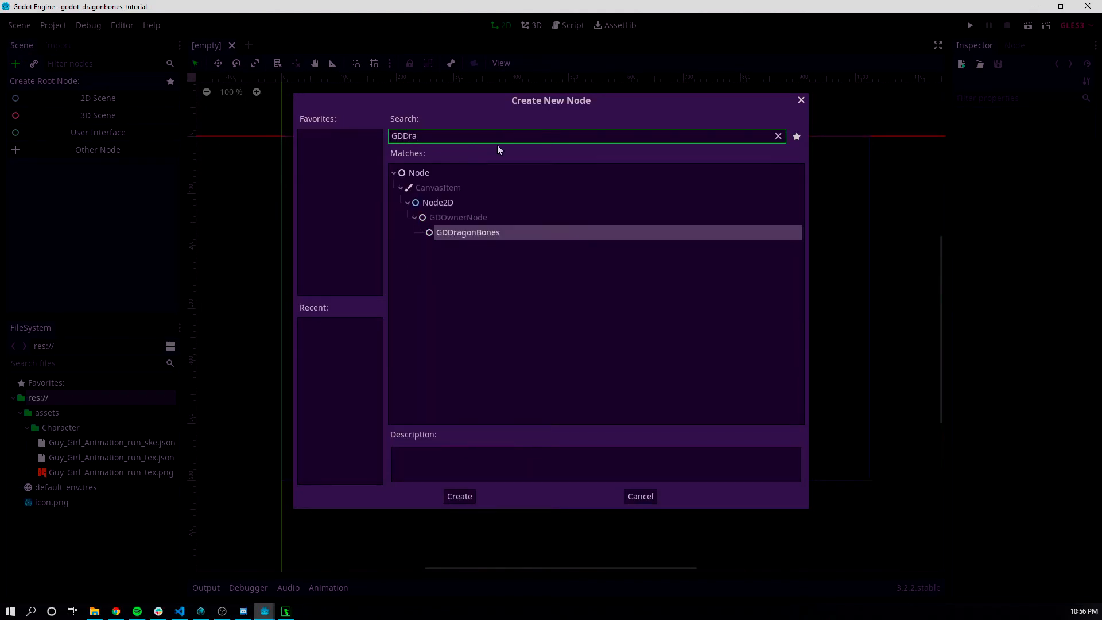
key("Return")
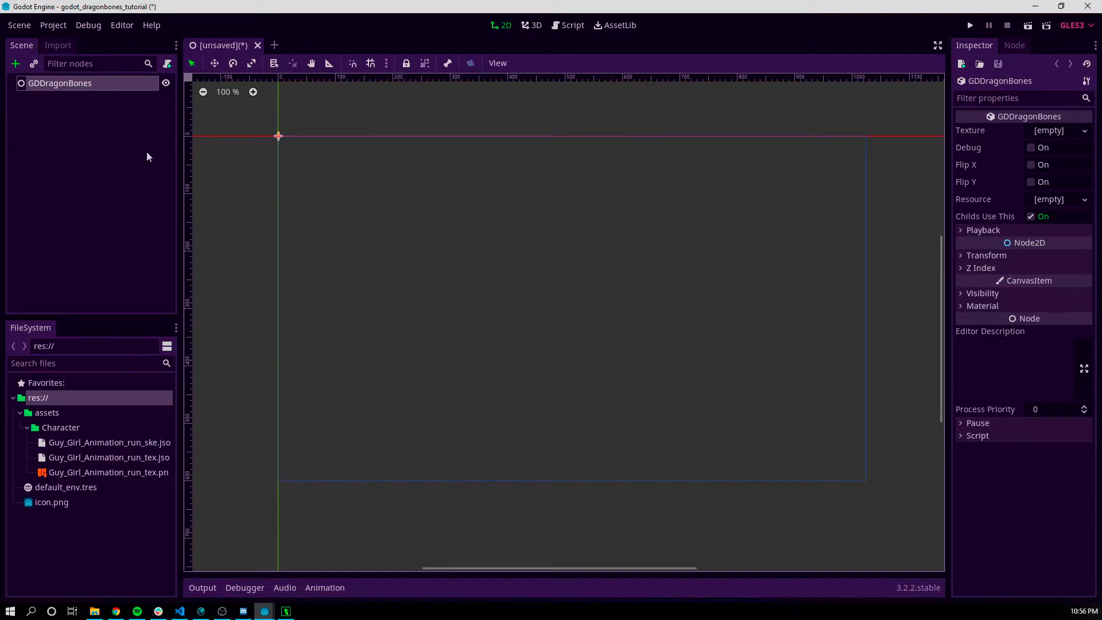
Step: Assign Guy_Girl_Animation_run_ske.json as the Resource of the GDDragonBones node and frame the character in the viewport
left_click_drag(950, 182, 846, 182)
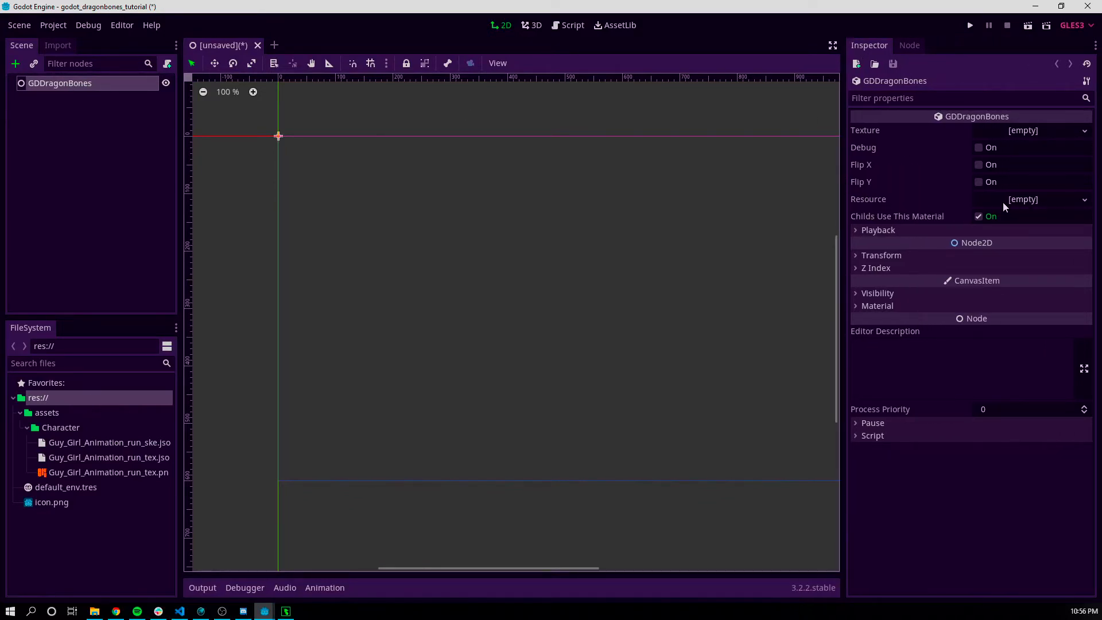
left_click(148, 445)
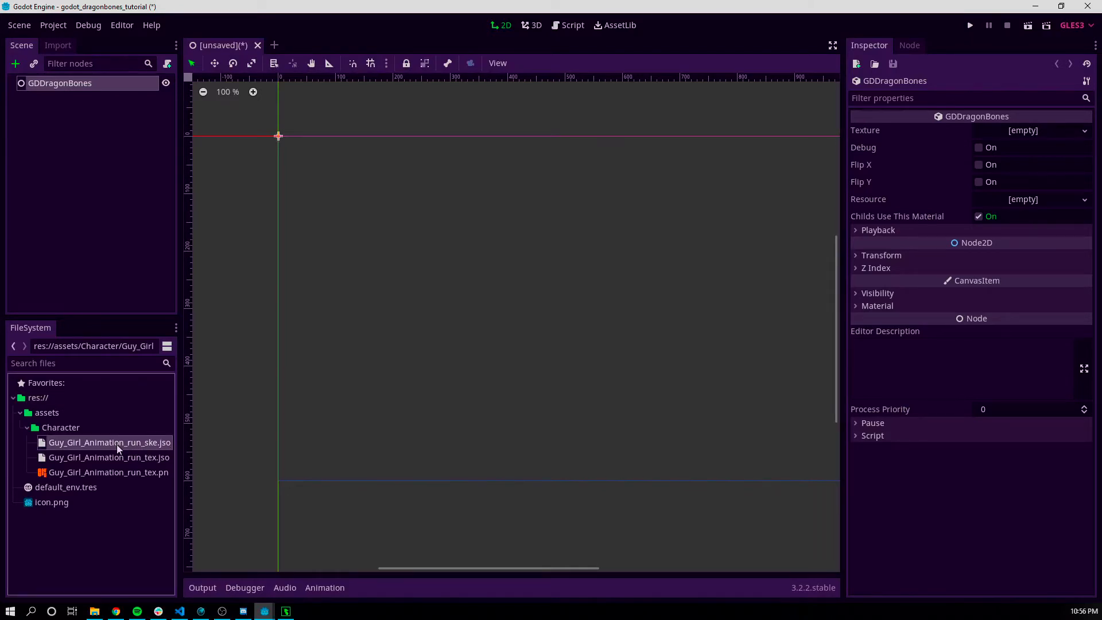
left_click_drag(120, 441, 1013, 201)
key("f")
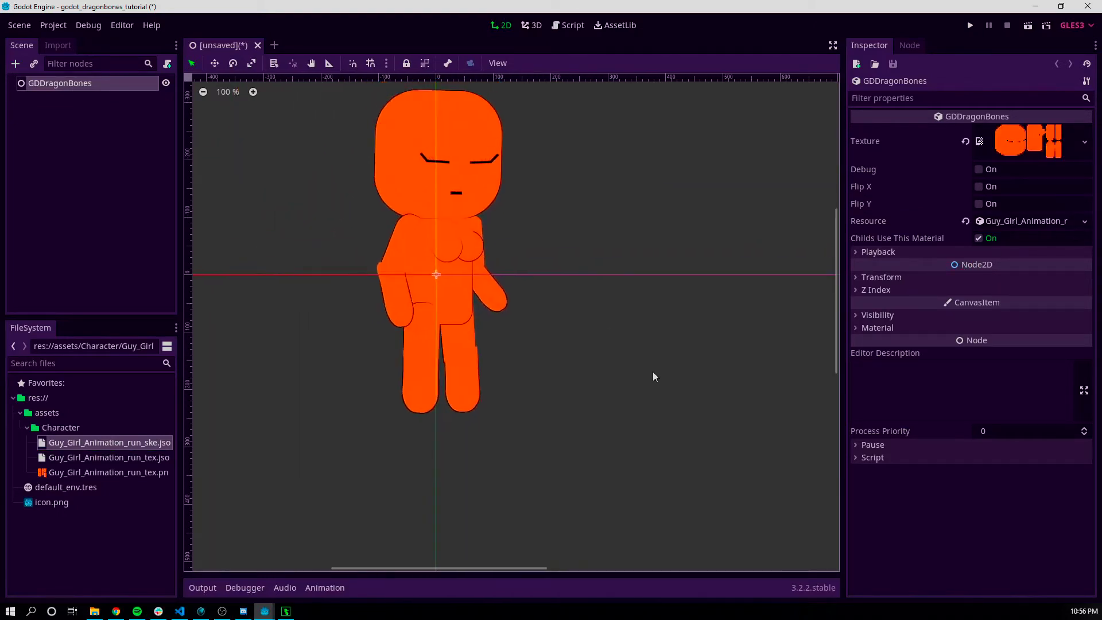
scroll(651, 369, "down", 2)
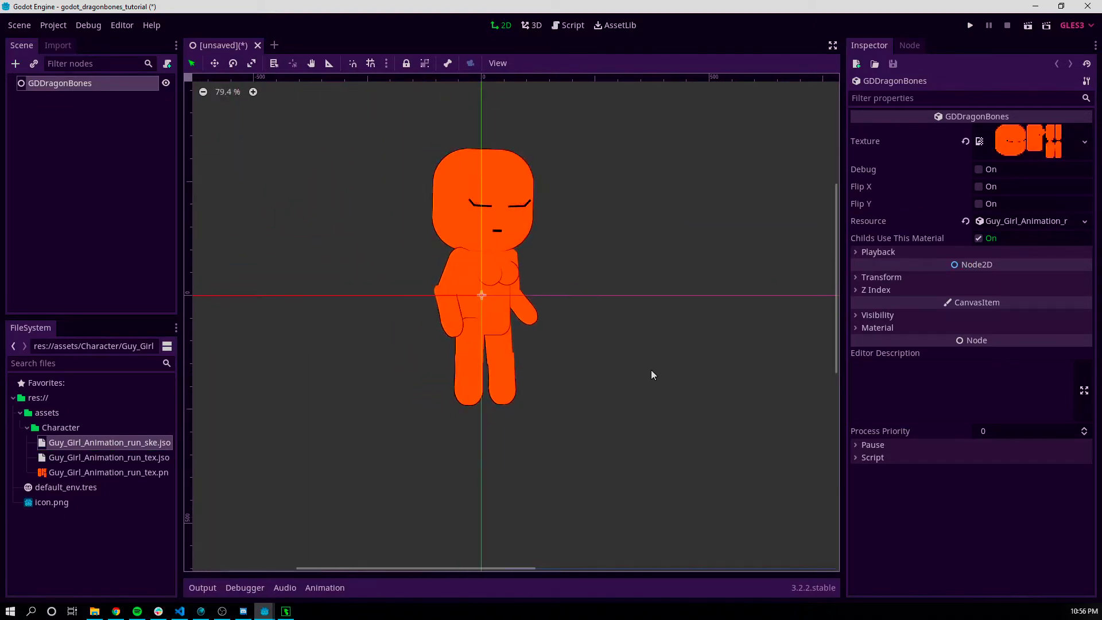
Step: Set the node's current playback animation to Run and turn on Play
left_click(863, 252)
left_click(991, 334)
left_click(979, 318)
left_click(988, 334)
left_click(996, 366)
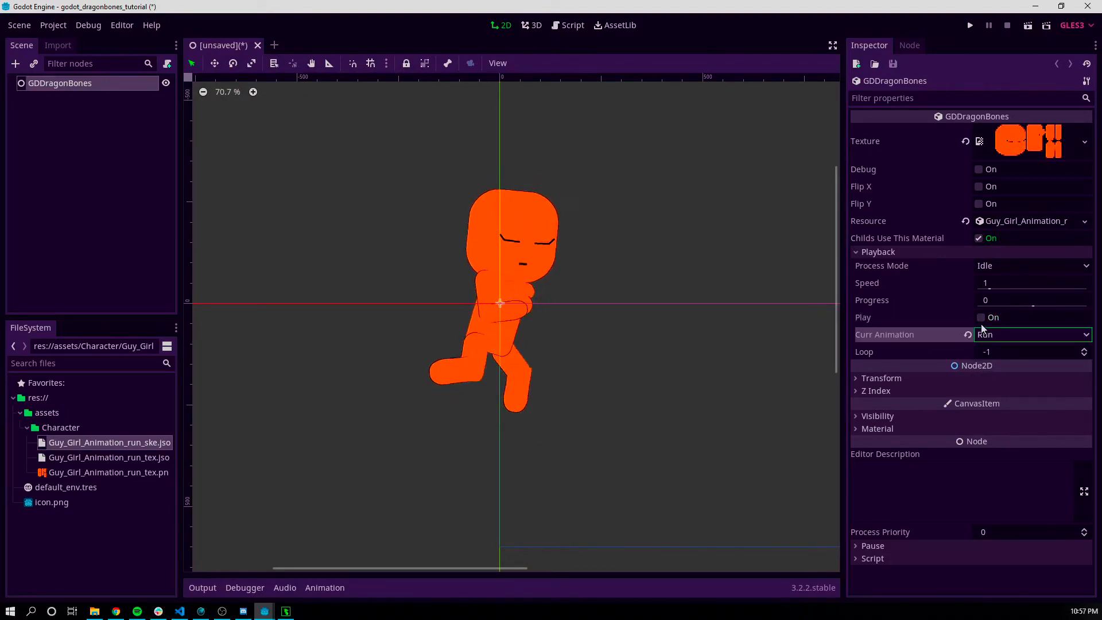
left_click(980, 318)
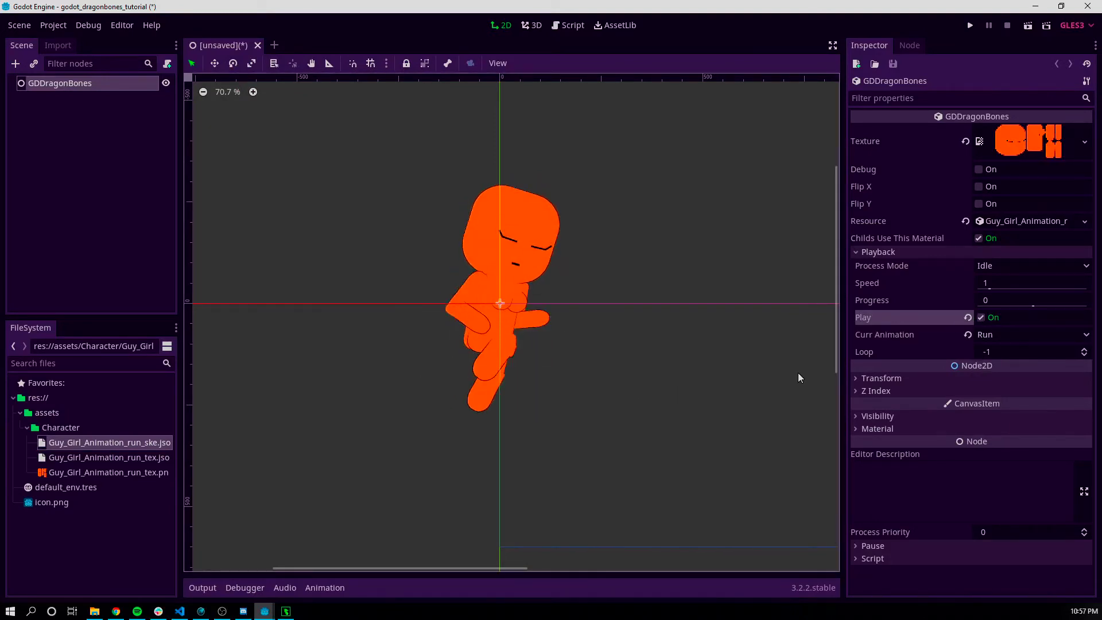
Step: Try a playback Loop value of 2, and reset the property to its default
left_click(1084, 349)
left_click(1084, 349)
left_click(1083, 349)
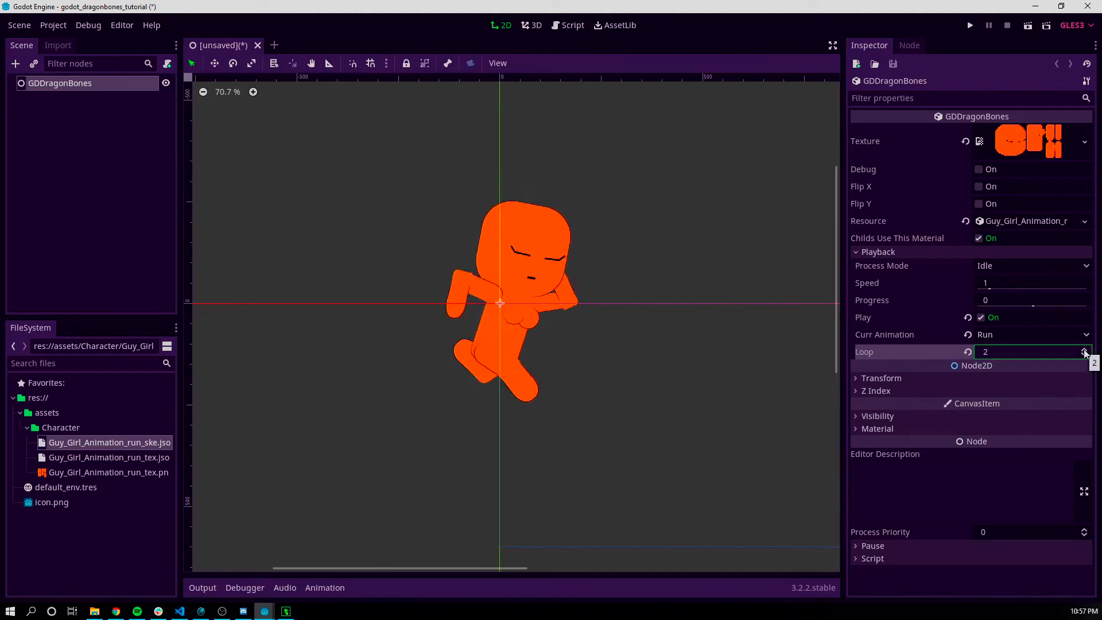
left_click(969, 352)
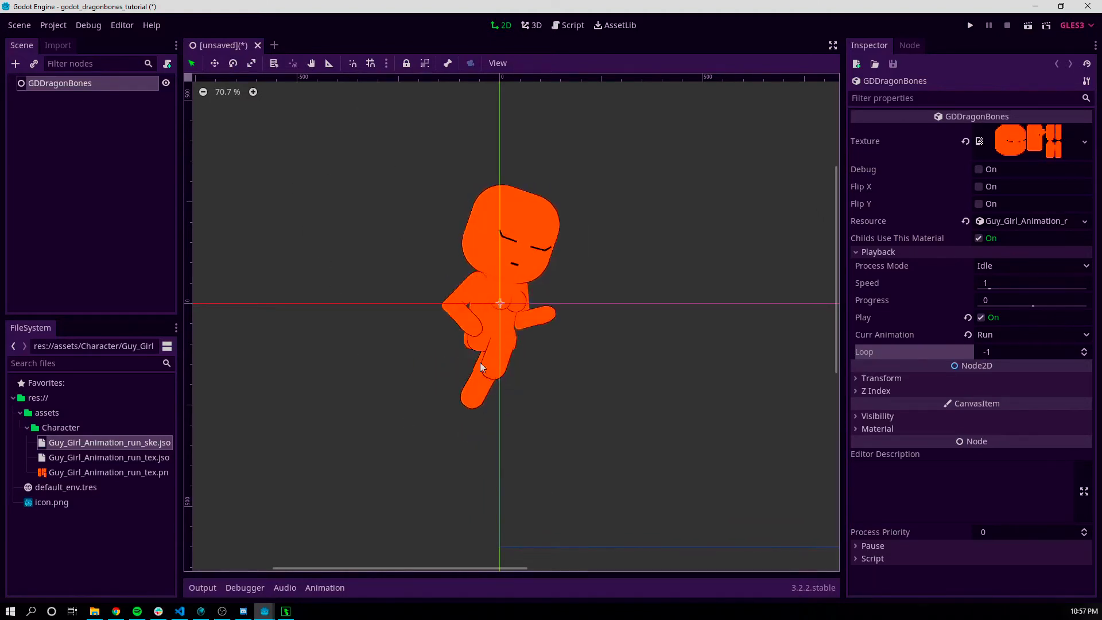
left_click(148, 133)
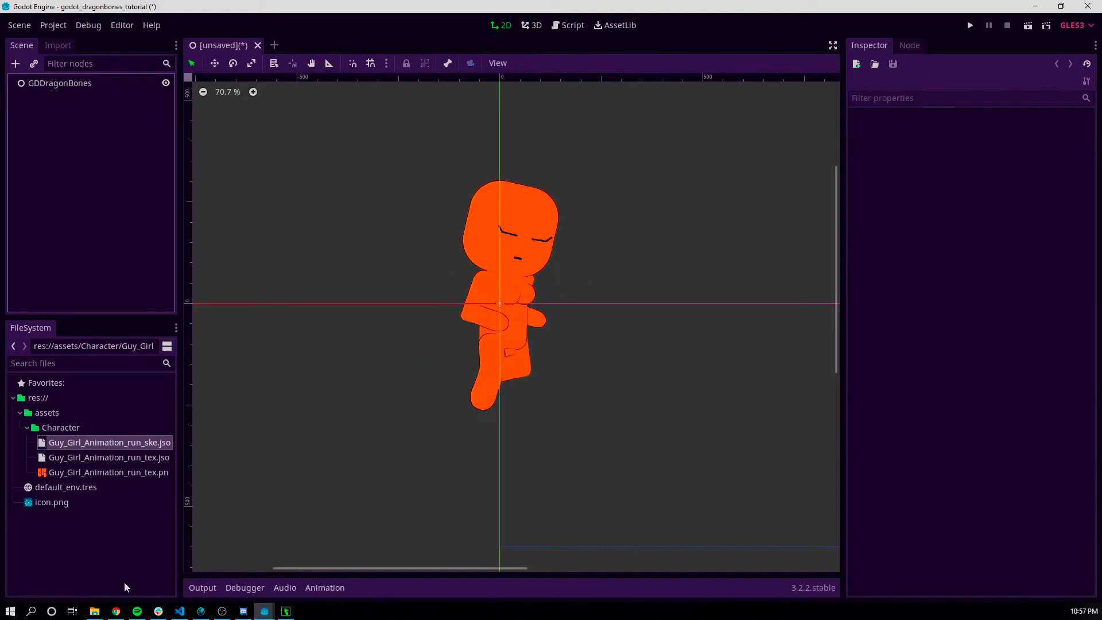
left_click_drag(966, 5, 620, 3)
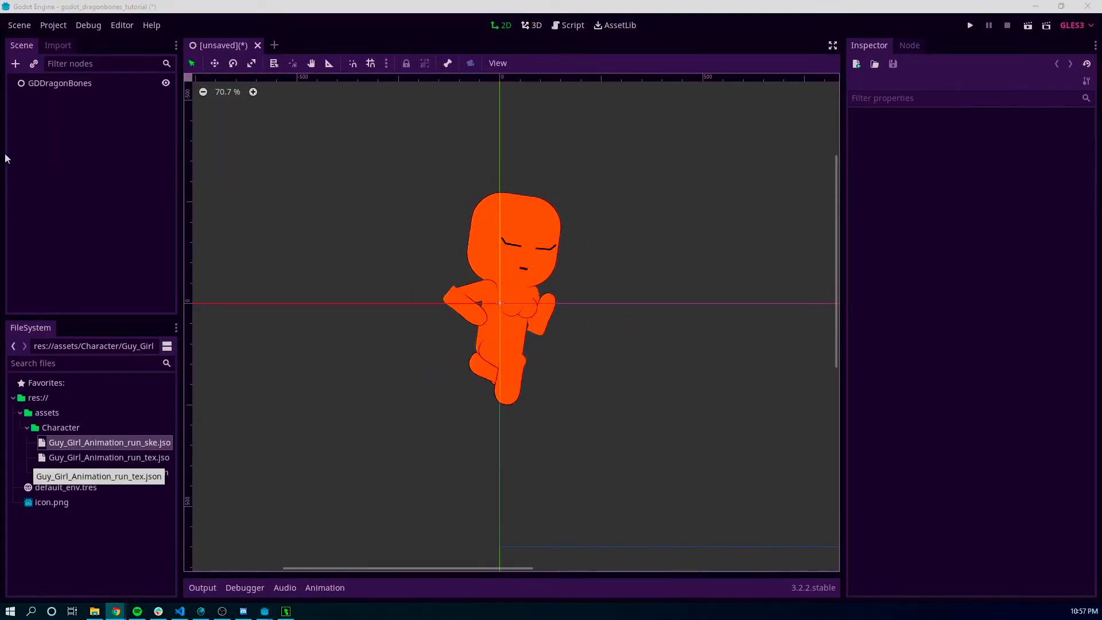
Step: Rename the root node as DragonBonesSprite
left_click(88, 84)
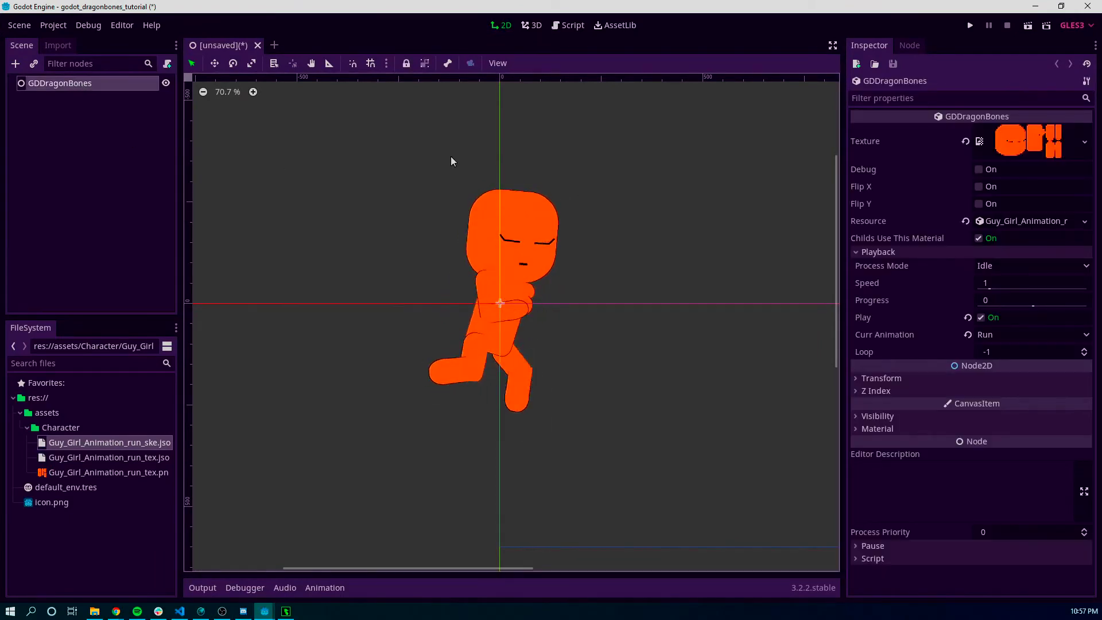
double_click(77, 82)
type("Ani")
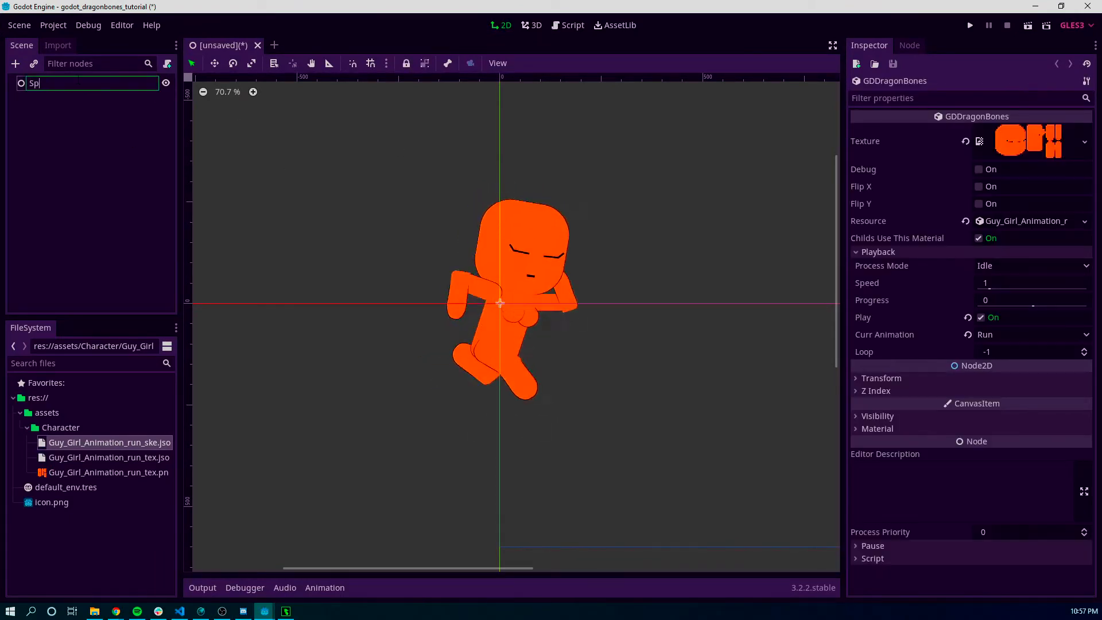
type("matedSprit")
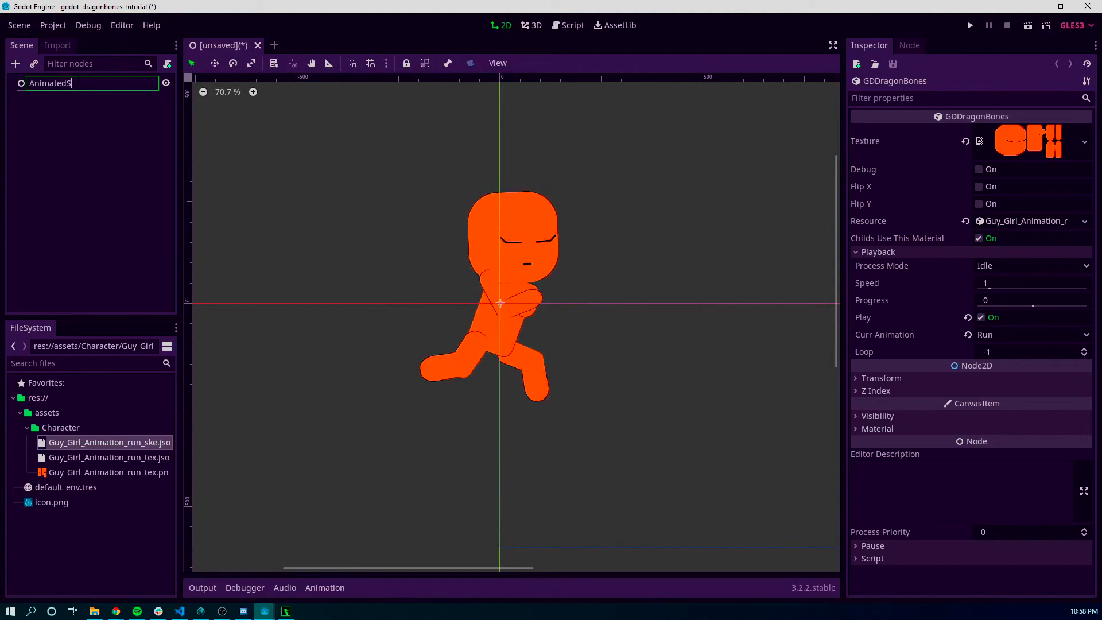
key("BackSpace")
key("BackSpace")
key("BackSpace")
key("BackSpace")
key("BackSpace")
key("BackSpace")
key("BackSpace")
key("BackSpace")
key("BackSpace")
key("BackSpace")
key("BackSpace")
key("BackSpace")
key("BackSpace")
type("DragonBonesSprite")
key("Return")
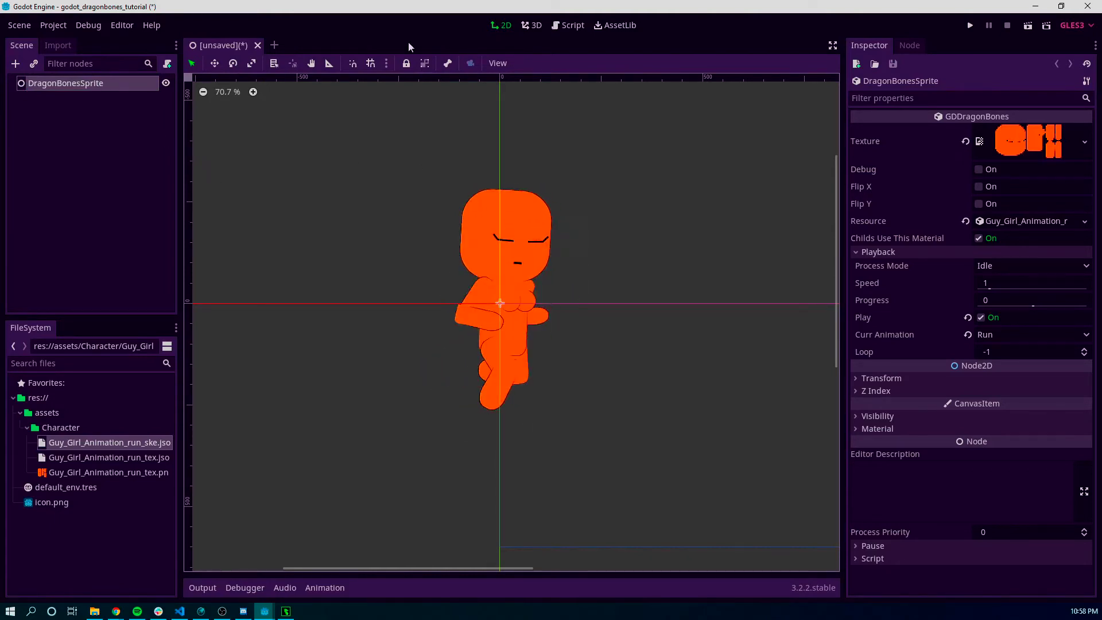
Step: Attach a new GDScript to the DragonBonesSprite node at res://DragonBonesSprite.gd with the default template
left_click(81, 86)
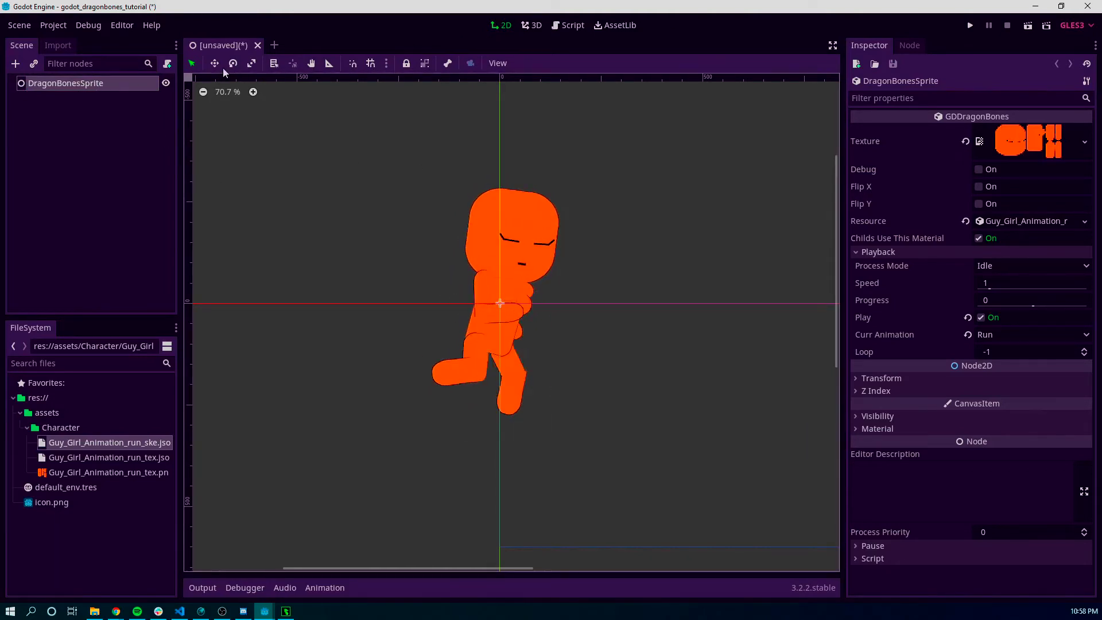
left_click(166, 65)
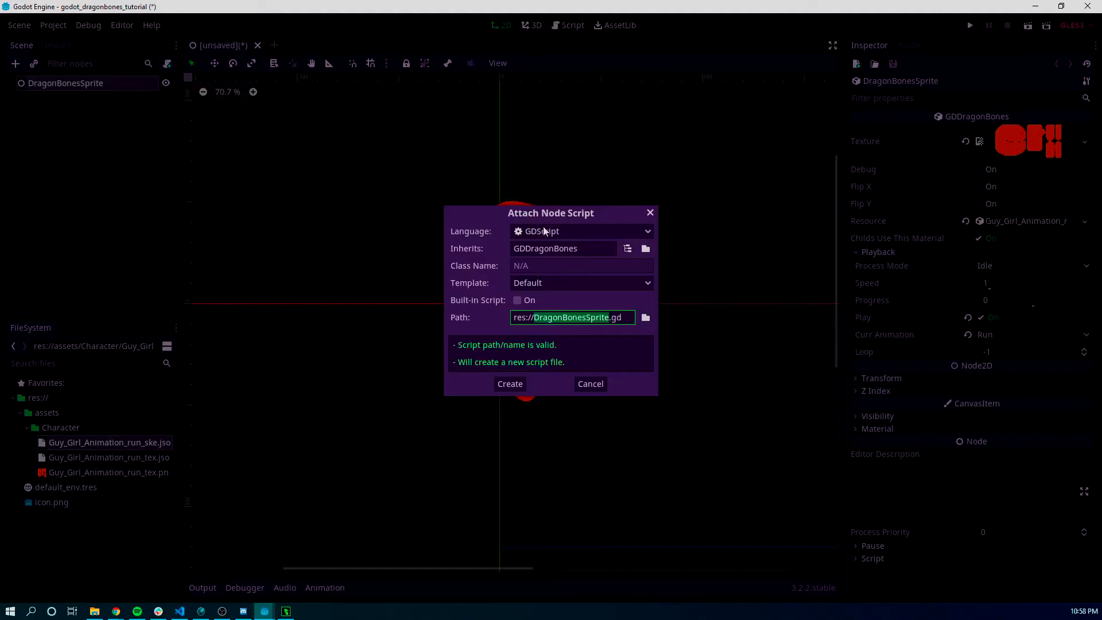
left_click(509, 385)
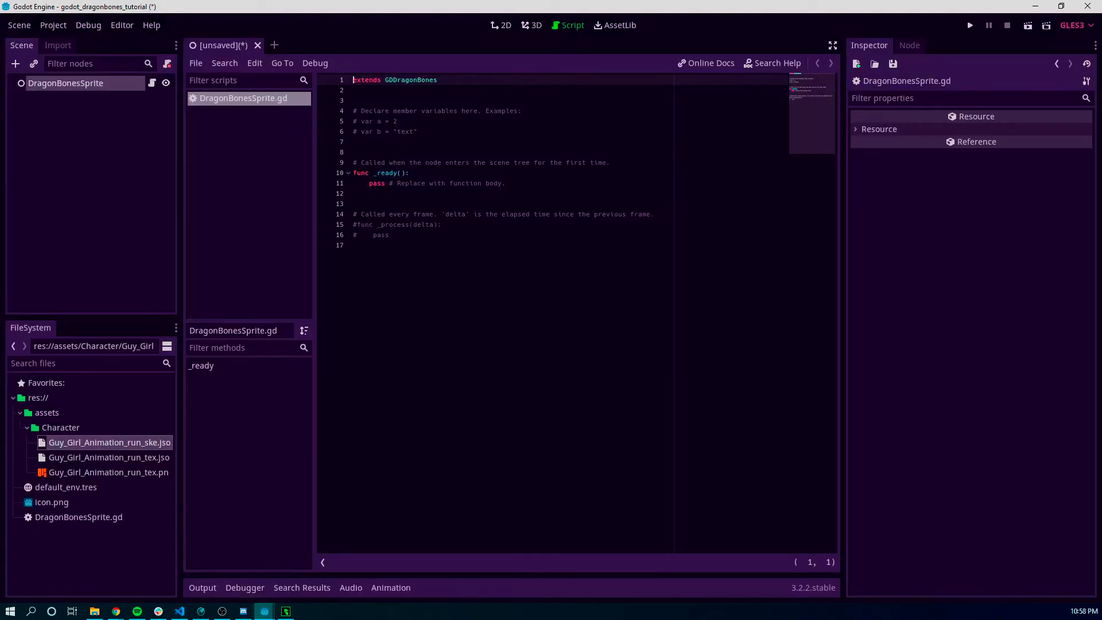
Step: Insert the sprite_node "Walk" playback if block into _ready, with its stop, set, loop -1 and play calls, and correct the indentation
left_click(436, 183)
left_click(436, 174)
key("Return")
type("if sprite_node.get(\"playback/curr_animation\") != \"Walk\"  && is_on_floor(): \t\t\t\tsprite_node.stop_all() \t\t\t\tsprite_node.set(\"playback/curr_animation\", \"Walk\") \t\t\t\tsprite_node.set(\"playback/loop\", -1) \t\t\t\tsprite_node.play(true)")
left_click_drag(507, 224, 418, 194)
key("shift+Tab")
key("shift+Tab")
left_click(400, 142)
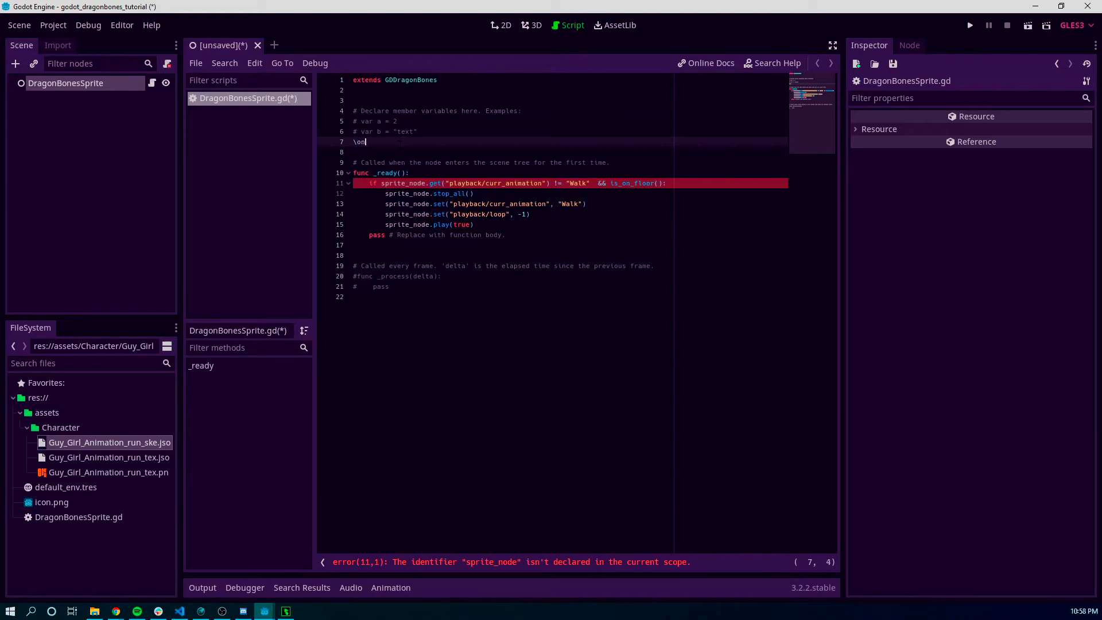
key("shift+Home")
key("BackSpace")
type("onready var sprite_node = $D")
type("if sprite_node.get(\"playback/curr_animation\") != \"Walk\"  && is_on_floor(): \t\tsprite_node.stop_all() \t\tsprite_node.set(\"playback/curr_animation\", \"Walk\") \t\tsprite_node.set(\"playback/loop\", -1) \t\tsprite_node.play(true)")
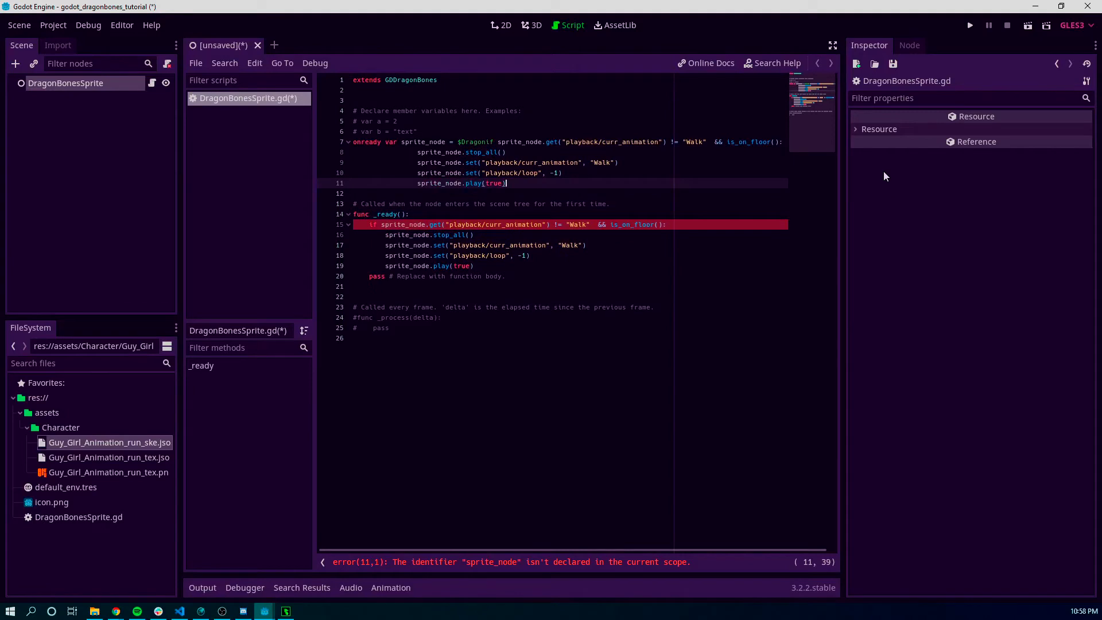
key("shift+Up")
key("shift+Up")
key("shift+Up")
key("shift+Up")
key("shift+Up")
key("BackSpace")
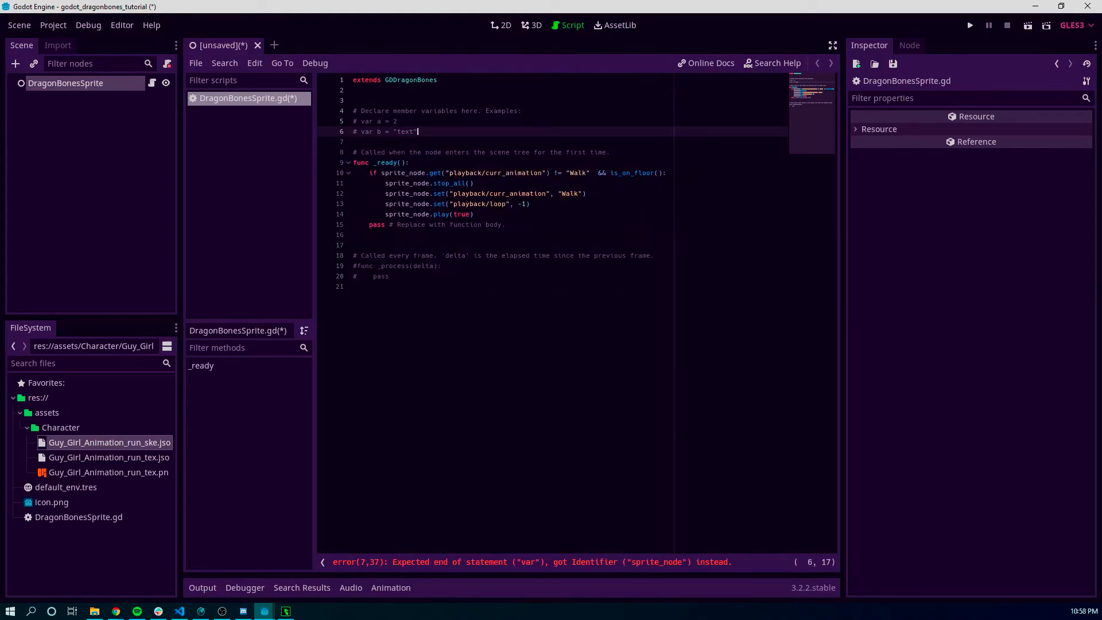
Step: Remove the sprite_node. prefix from the get, stop_all, set and play calls in _ready
left_click_drag(430, 172, 385, 204)
key("BackSpace")
key("BackSpace")
key("BackSpace")
key("BackSpace")
left_click(431, 214)
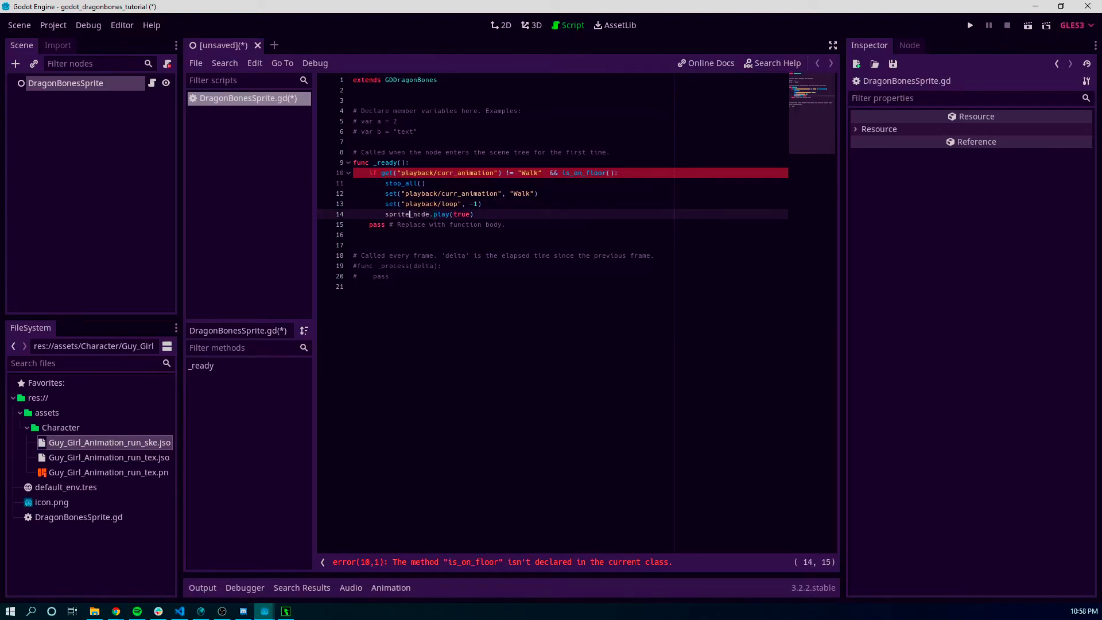
left_click_drag(434, 214, 385, 214)
key("BackSpace")
left_click(526, 225)
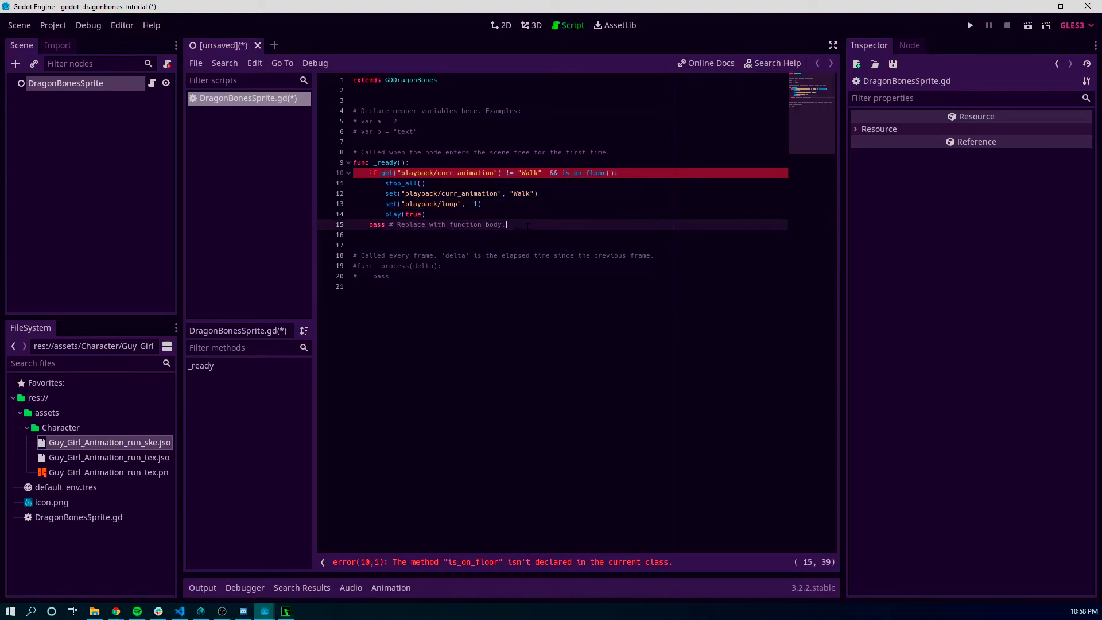
Step: Prefix the get call in the if condition with self
left_click(381, 173)
type("self.")
left_click(591, 111)
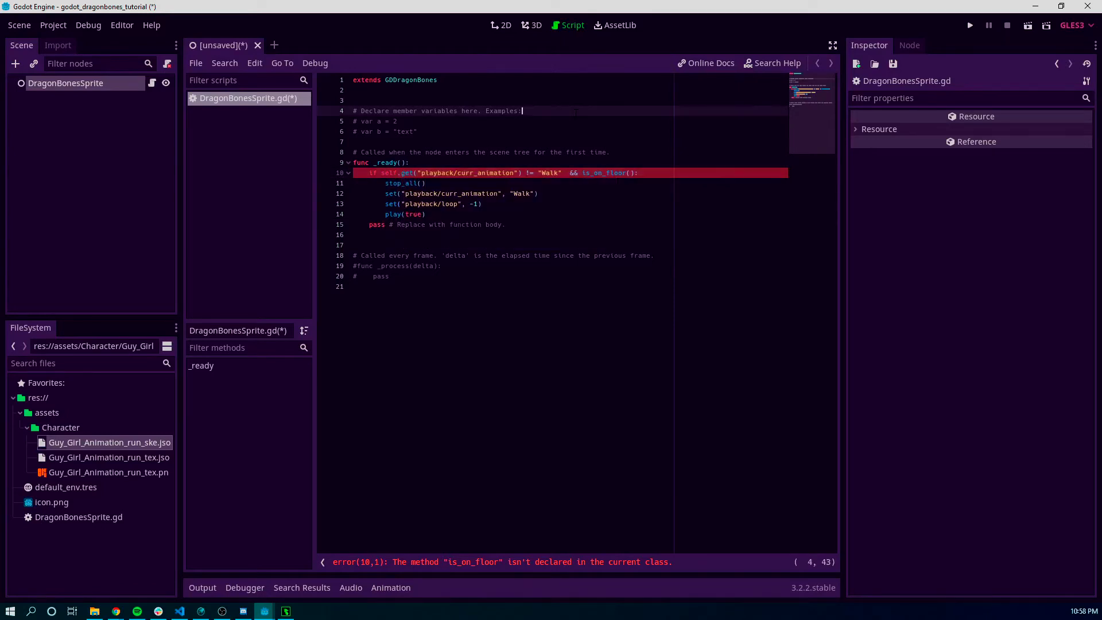
Step: Save the scene as DragonBonesSprite.tscn in the res:// folder
key("ctrl+s")
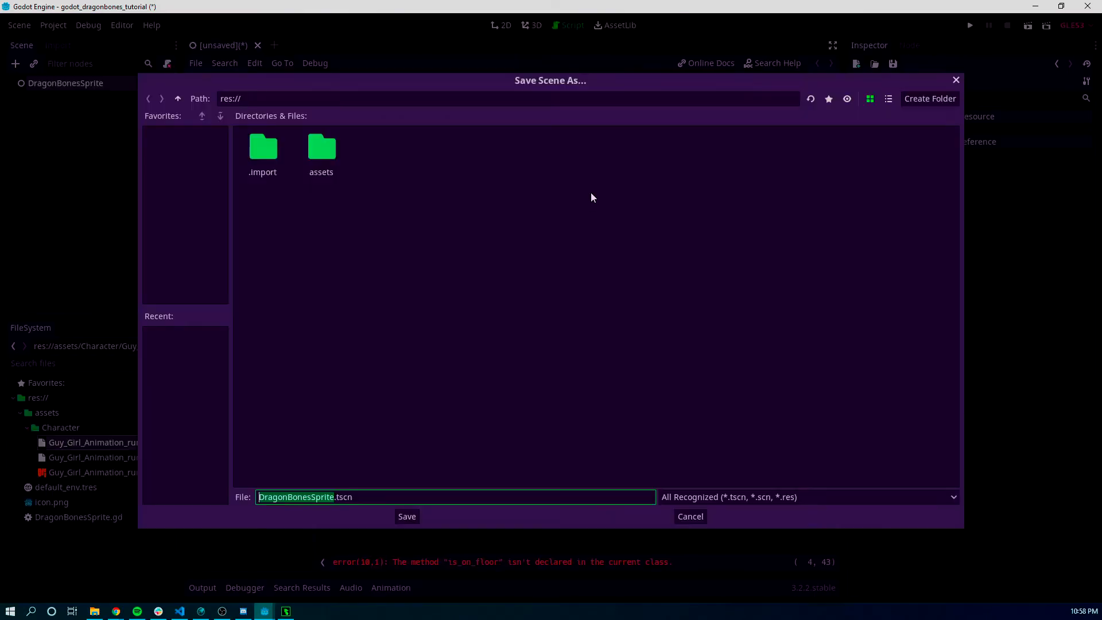
left_click(409, 516)
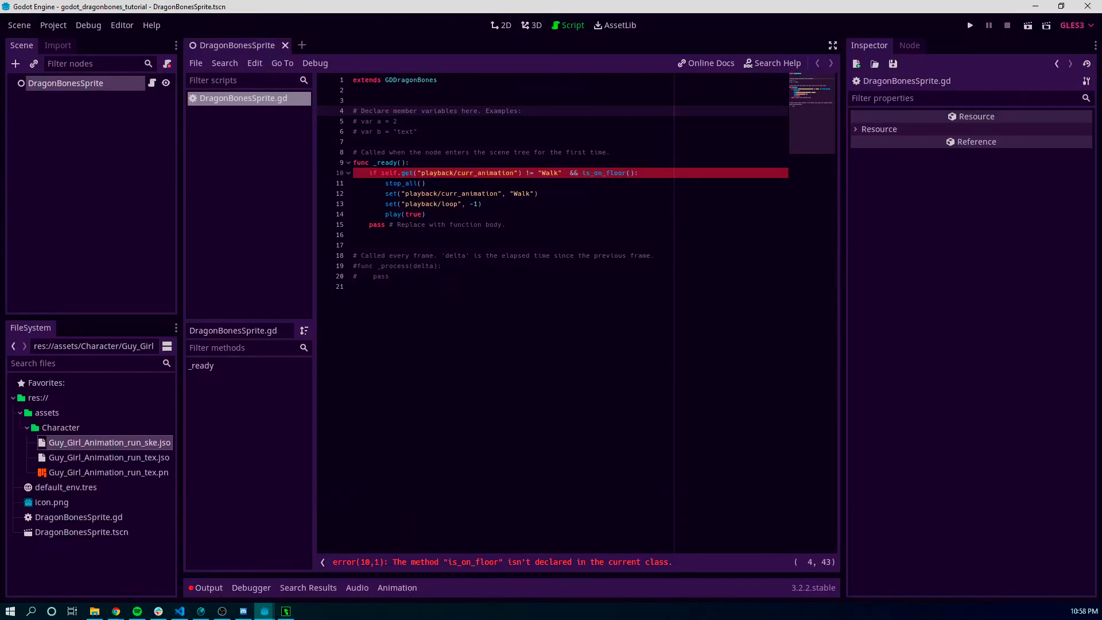
left_click(479, 317)
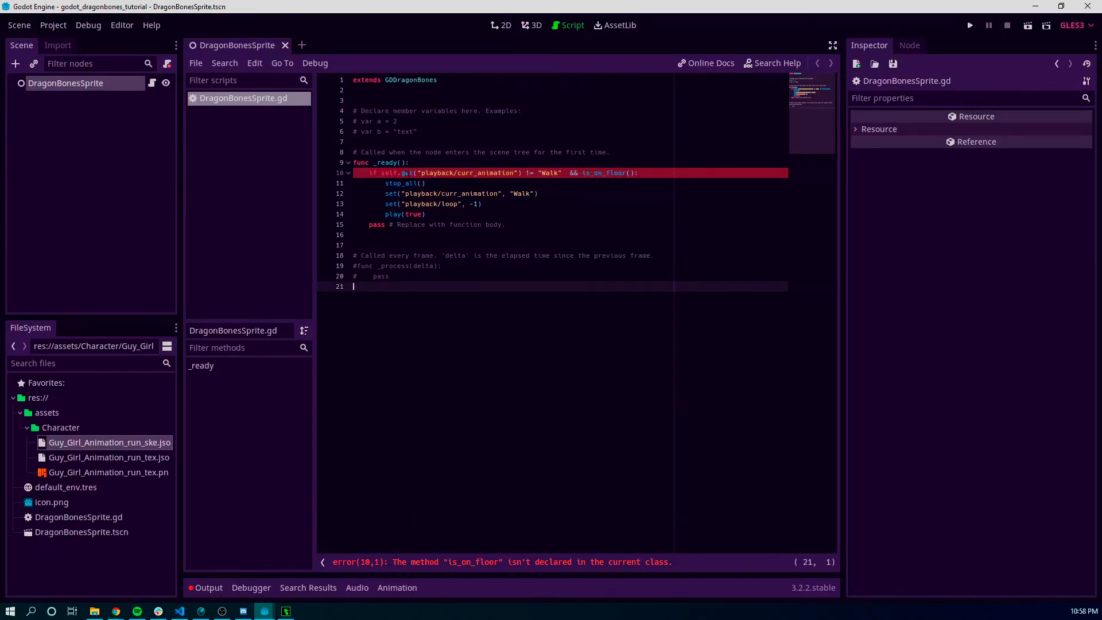
Step: Remove the is_on_floor() check from the condition, replace both "Walk" animation names with "Run", and save
left_click_drag(567, 173, 615, 173)
key("BackSpace")
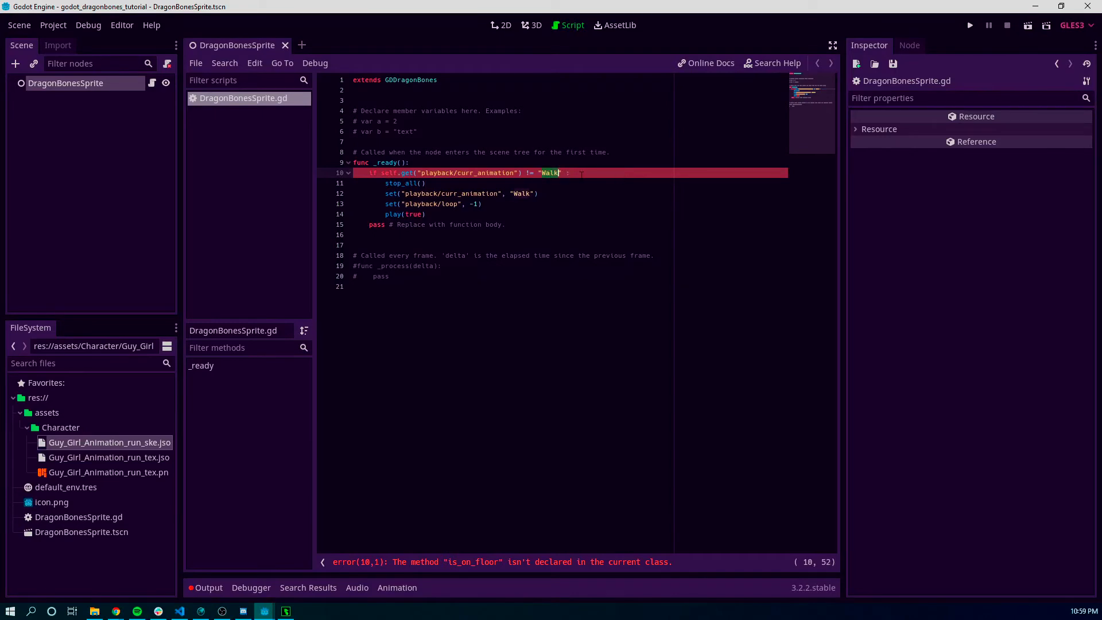
type("R")
double_click(522, 194)
type("Run")
key("ctrl+s")
Step: Delete the "Replace with function body" comment after pass in _ready
left_click(493, 204)
left_click(479, 287)
left_click(453, 215)
left_click(461, 224)
left_click(494, 235)
left_click_drag(507, 225, 385, 225)
key("BackSpace")
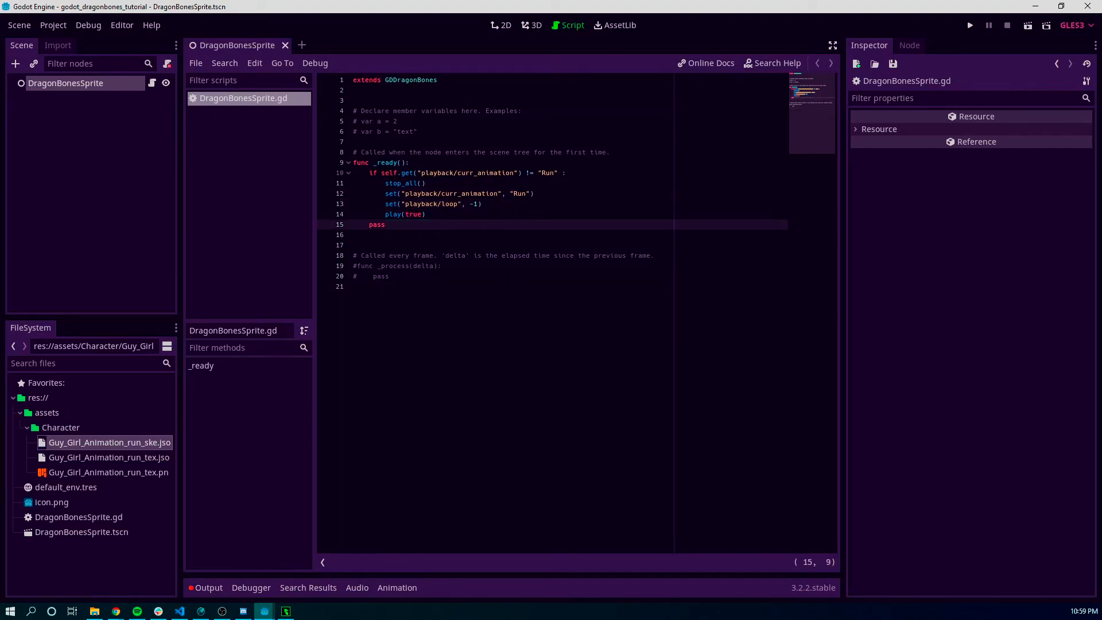
Step: Delete the commented-out _process function and its surplus blank lines at the end of the script
left_click_drag(505, 284, 335, 250)
key("BackSpace")
key("BackSpace")
key("BackSpace")
key("Down")
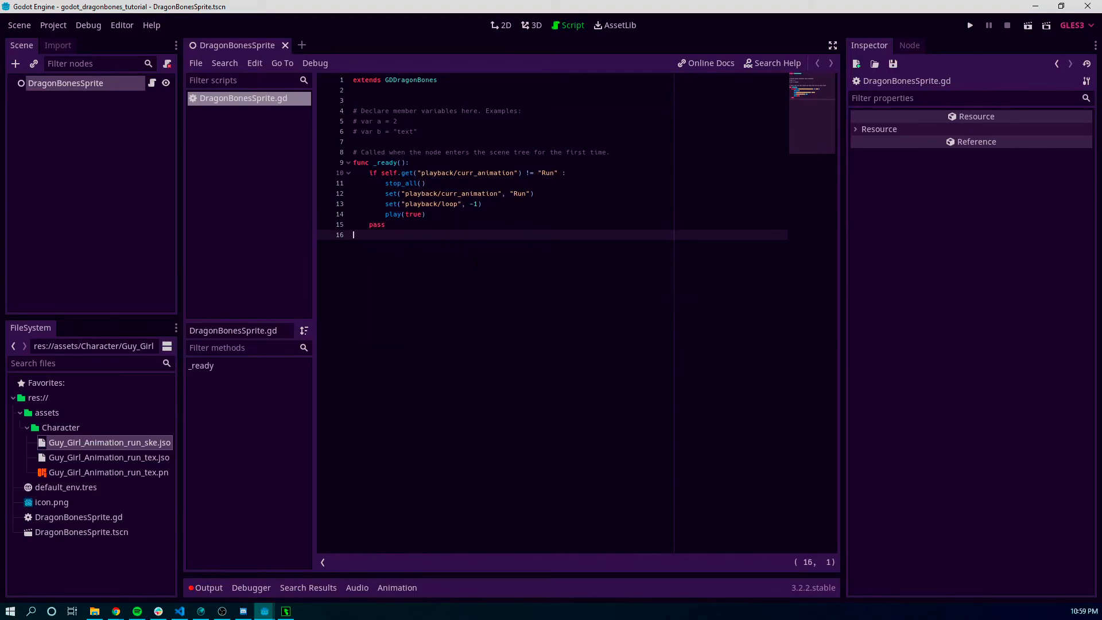
mouse_move(350, 173)
left_mouse_down()
mouse_move(379, 232)
mouse_move(472, 215)
mouse_move(346, 163)
left_mouse_up()
left_click(472, 215)
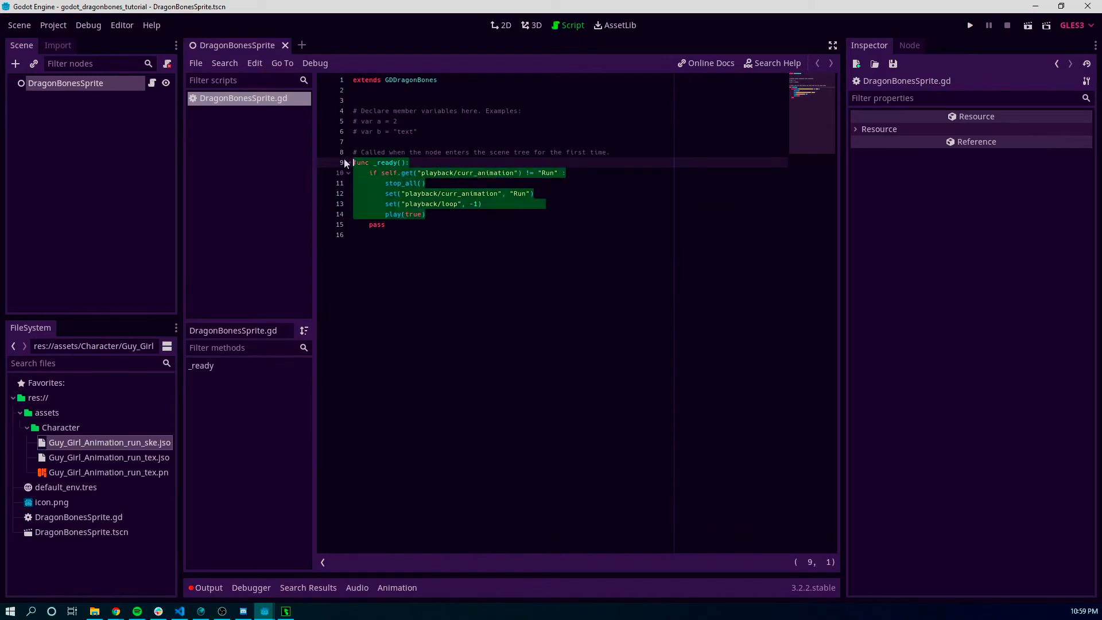
left_click(516, 211)
mouse_move(401, 193)
left_mouse_down()
mouse_move(503, 193)
mouse_move(405, 193)
mouse_move(414, 203)
left_mouse_up()
left_click(483, 214)
left_click_drag(523, 206, 365, 184)
left_click(365, 184)
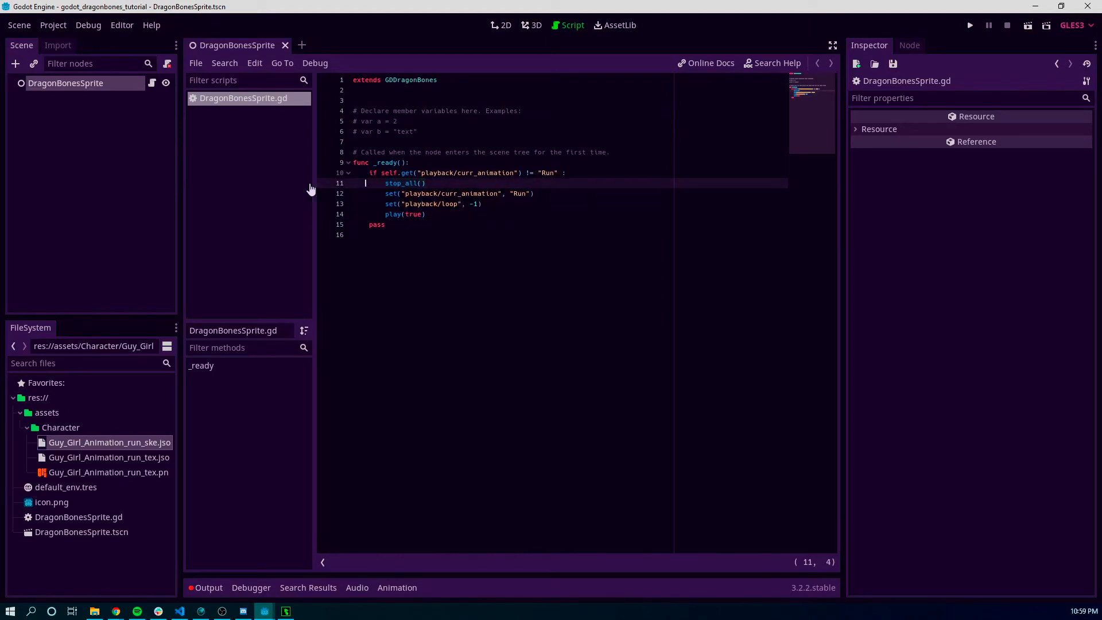
Step: Delete the pass line at the end of the _ready function
left_click(409, 194)
left_click(428, 204)
left_click(438, 214)
left_click(445, 224)
key("ctrl+x")
left_click(461, 214)
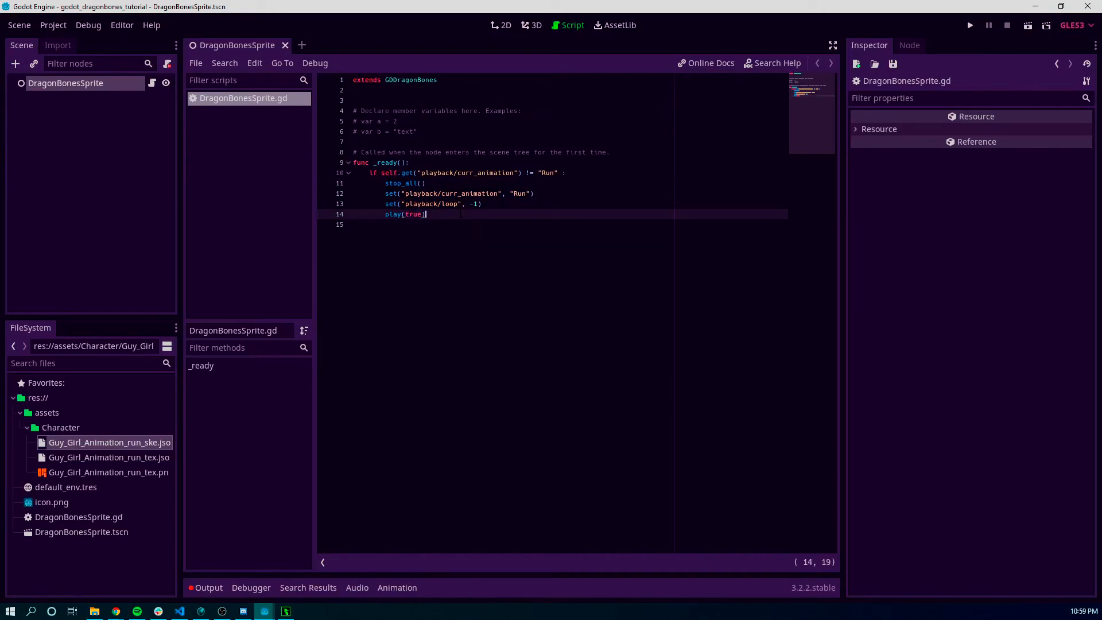
Step: Turn off Play and set Curr Animation to [none] for the DragonBonesSprite node, and save the scene
left_click(491, 29)
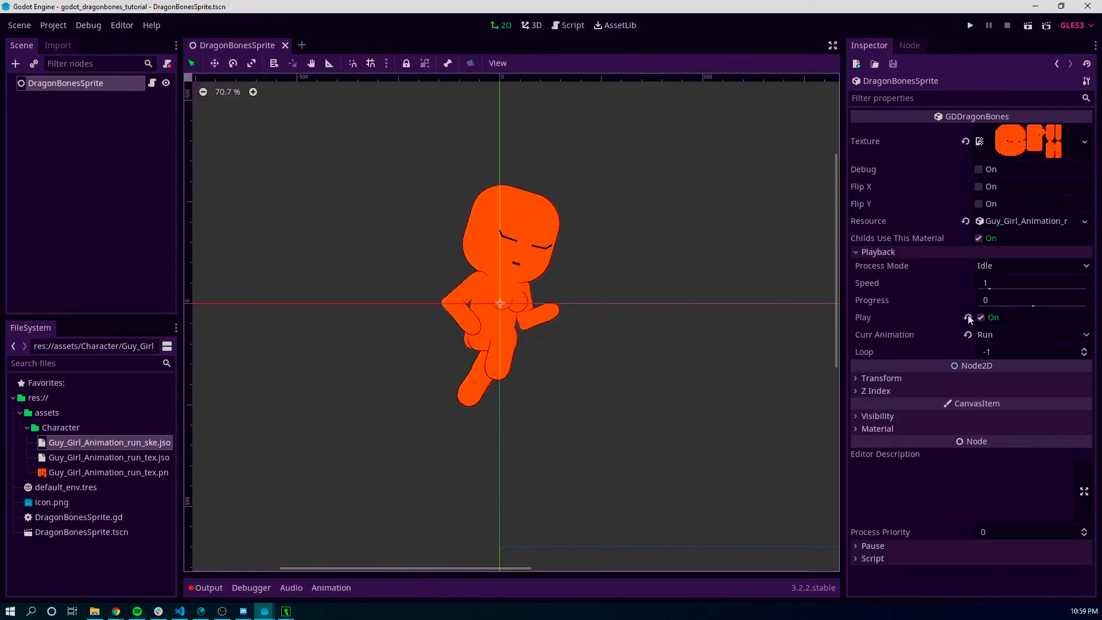
left_click(980, 318)
left_click(1003, 335)
left_click(985, 356)
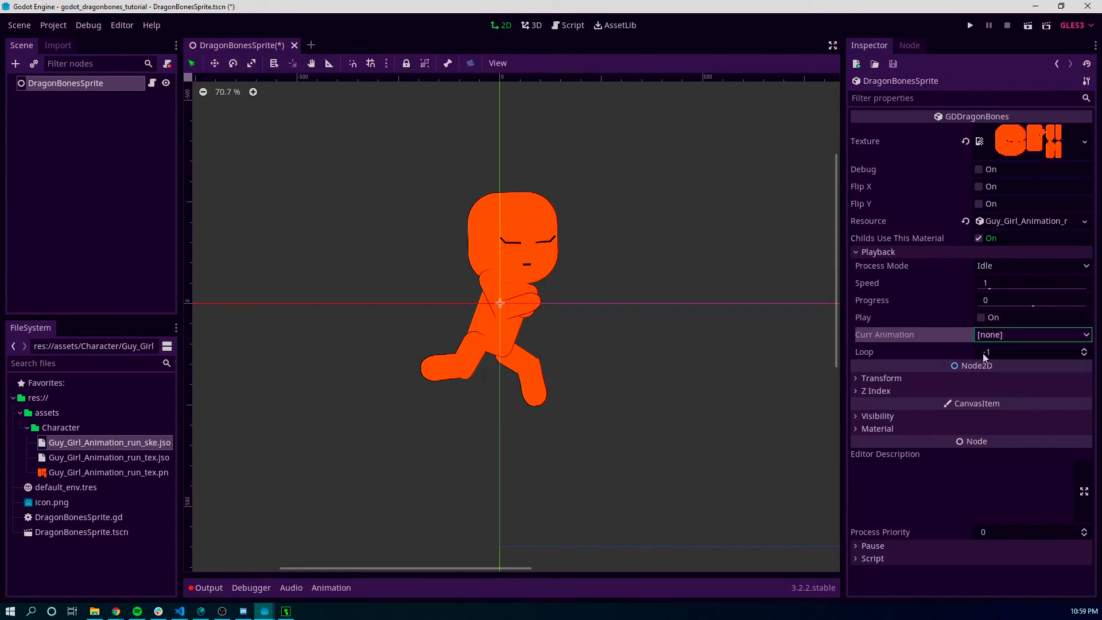
left_click(643, 238)
key("ctrl+s")
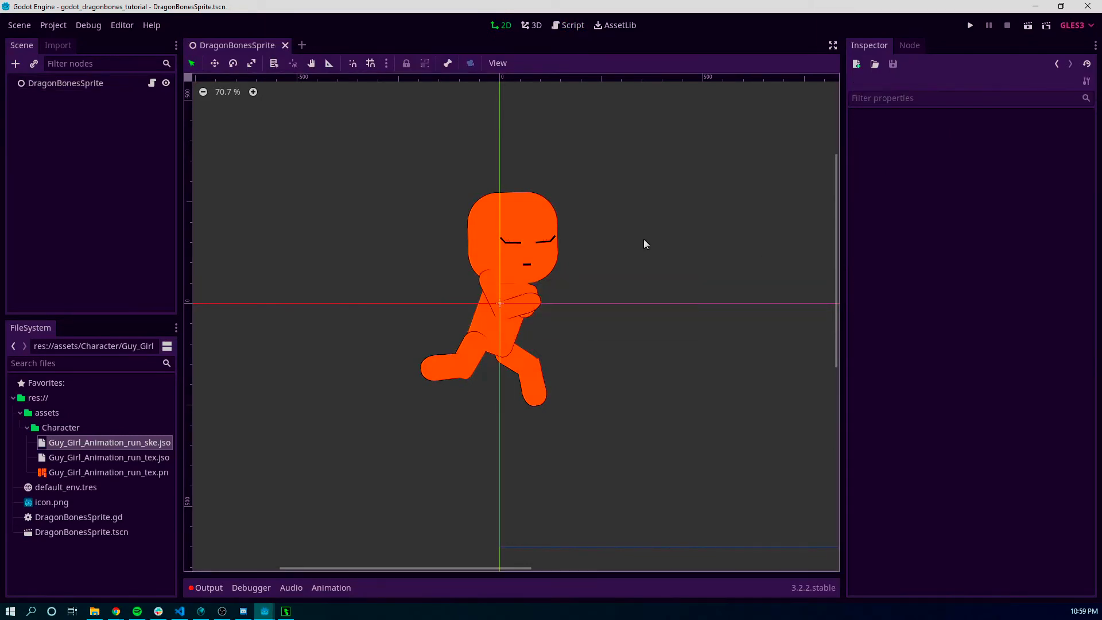
Step: Run the current scene to check the scripted animation, and close the game window
left_click(1027, 26)
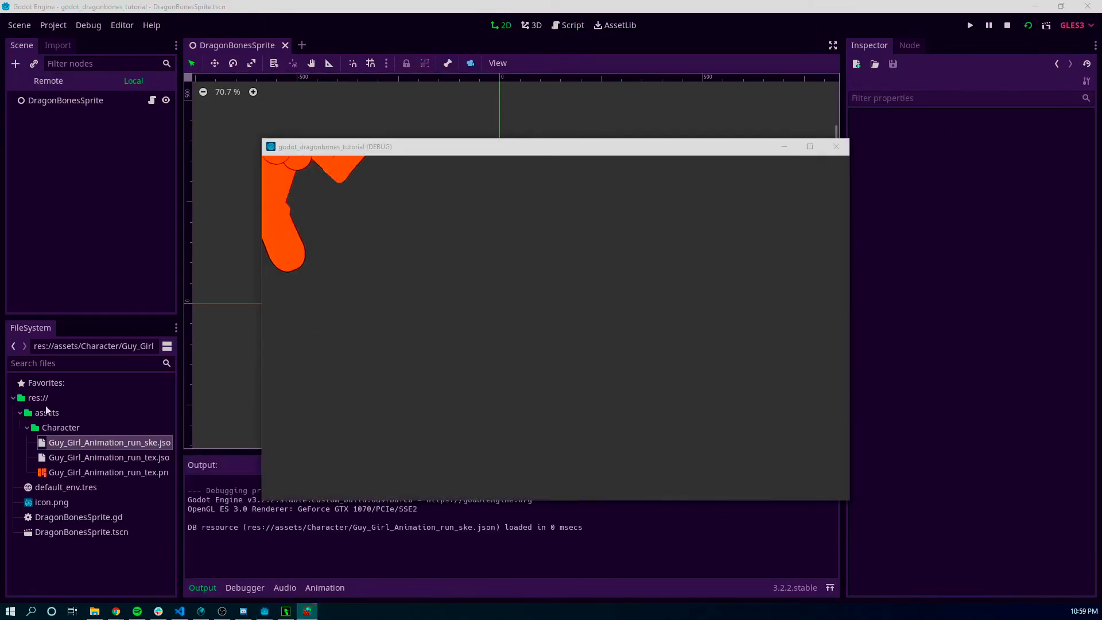
left_click(836, 146)
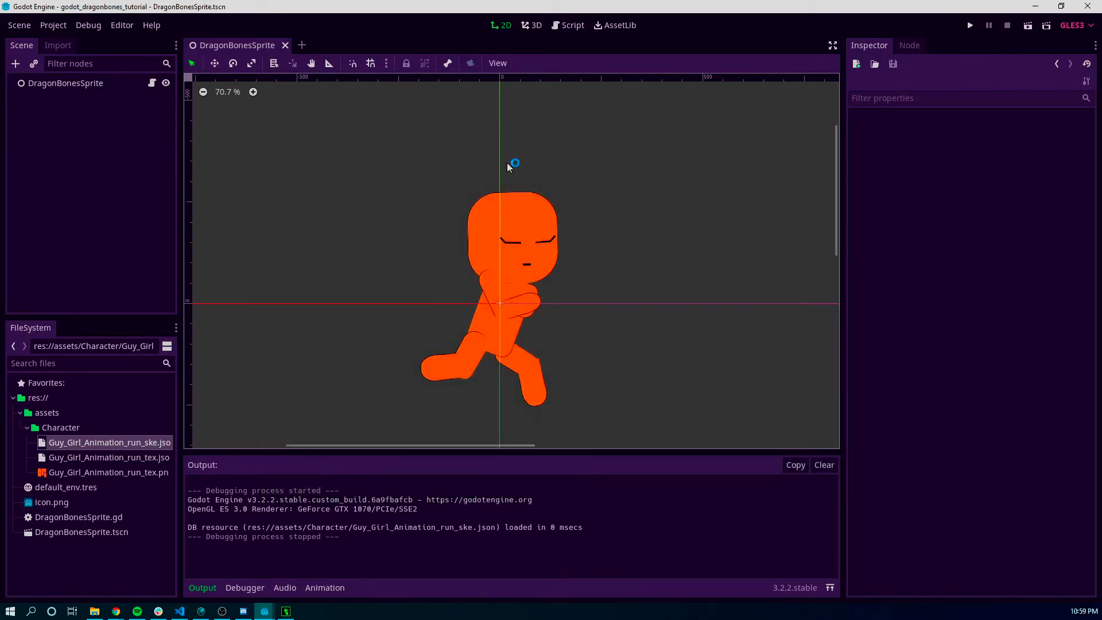
Step: Move the DragonBonesSprite character from the origin to near the centre of the blue viewport frame
middle_click_drag(630, 282, 373, 91)
left_click(94, 83)
left_click_drag(398, 174, 601, 274)
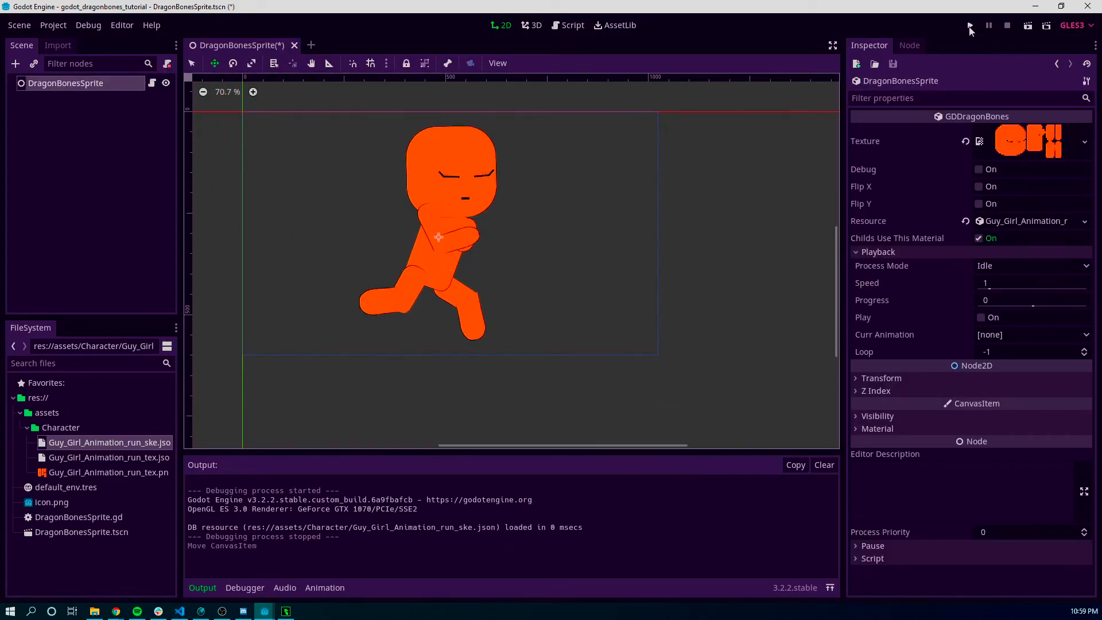
Step: Test the current scene with the repositioned character, and close the game window
left_click(969, 26)
left_click(604, 323)
key("F6")
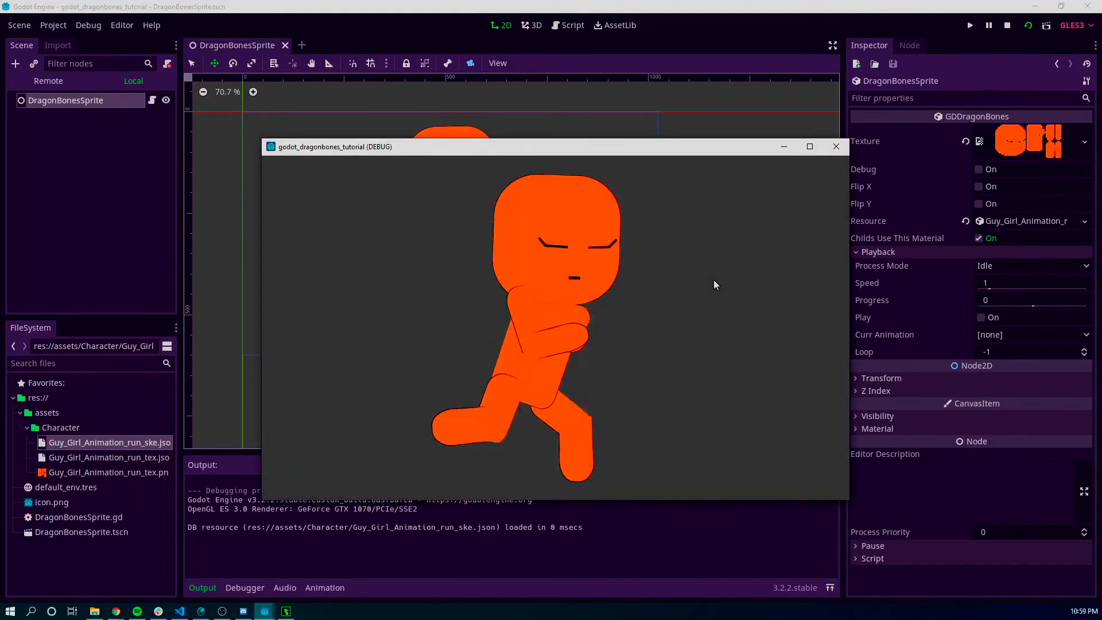
left_click(836, 147)
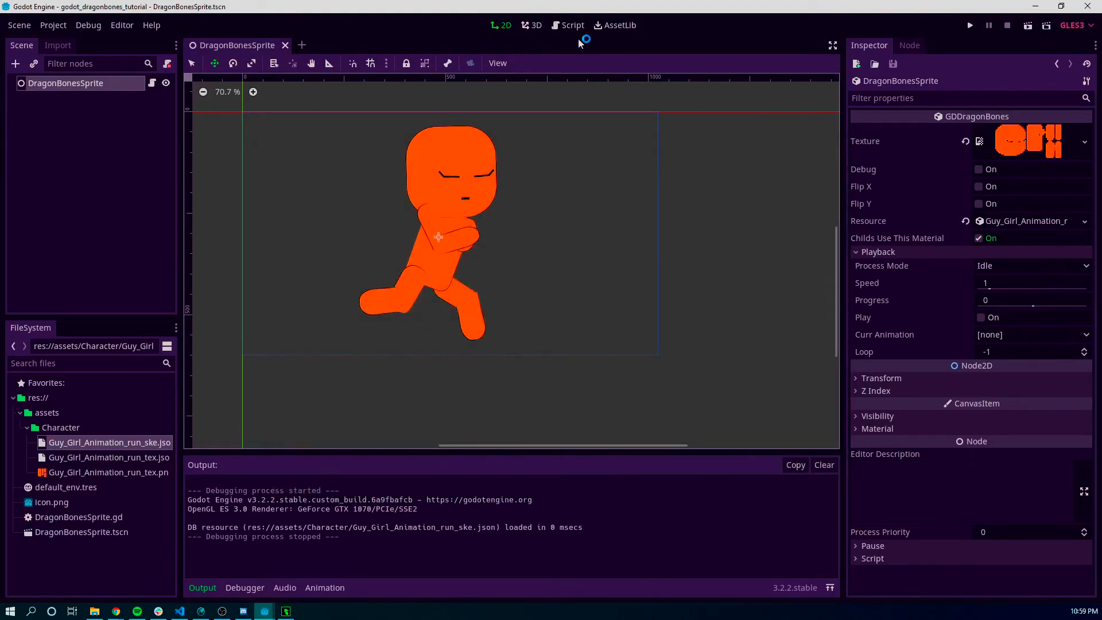
left_click(569, 26)
left_click(386, 183)
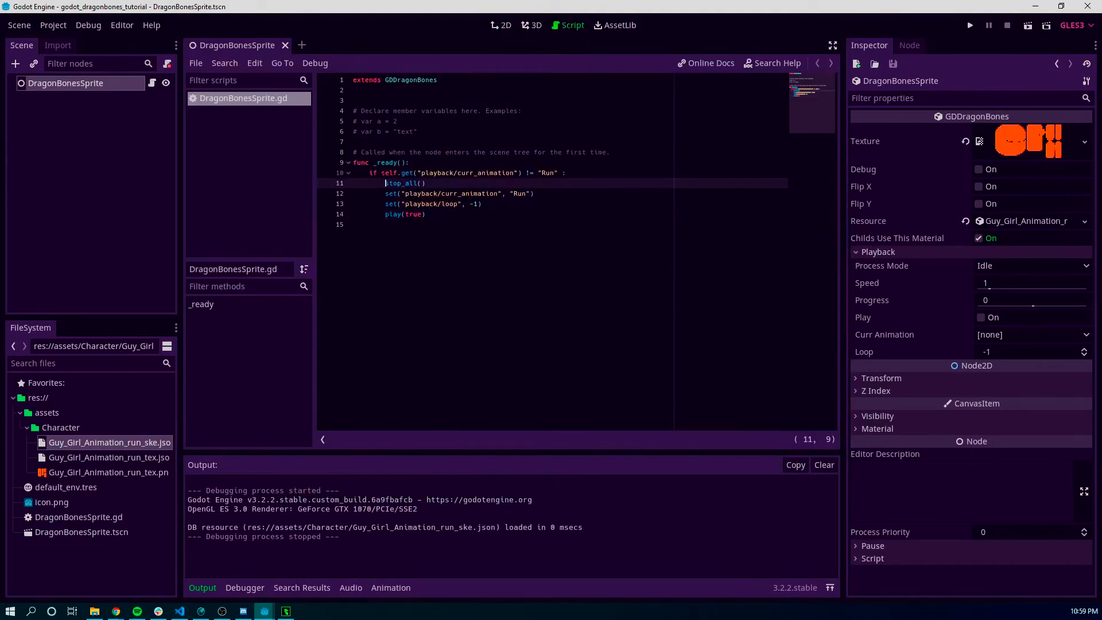
key("Down")
type("#")
key("shift+Down")
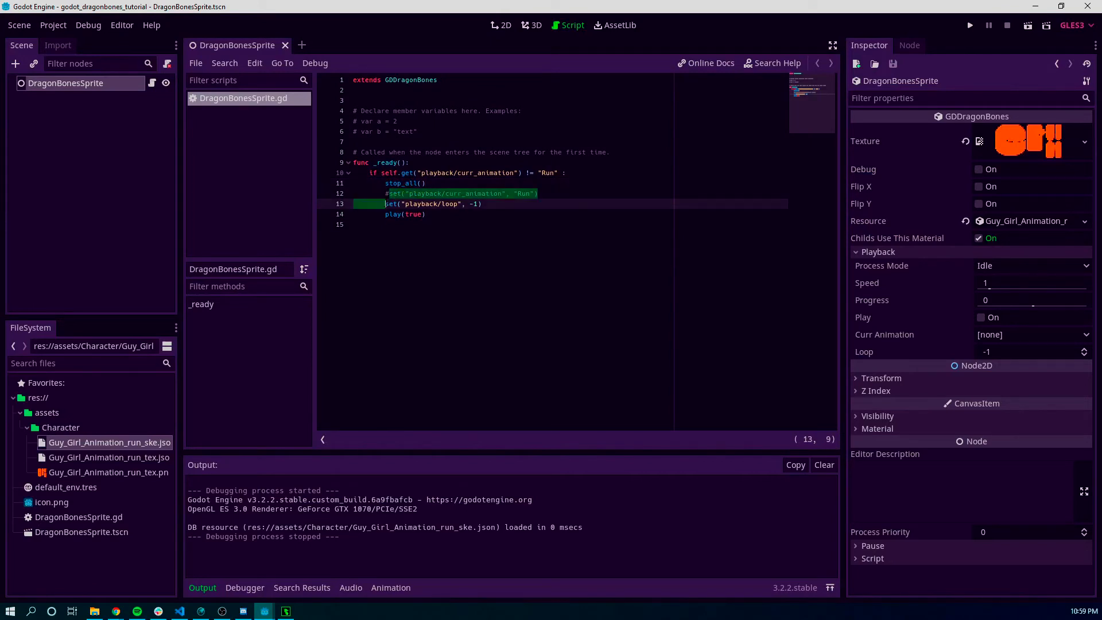
key("Left")
key("ctrl+z")
Step: Comment out the whole _ready function, save, and test the scene without it
left_click_drag(428, 215, 337, 168)
key("ctrl+k")
key("ctrl+s")
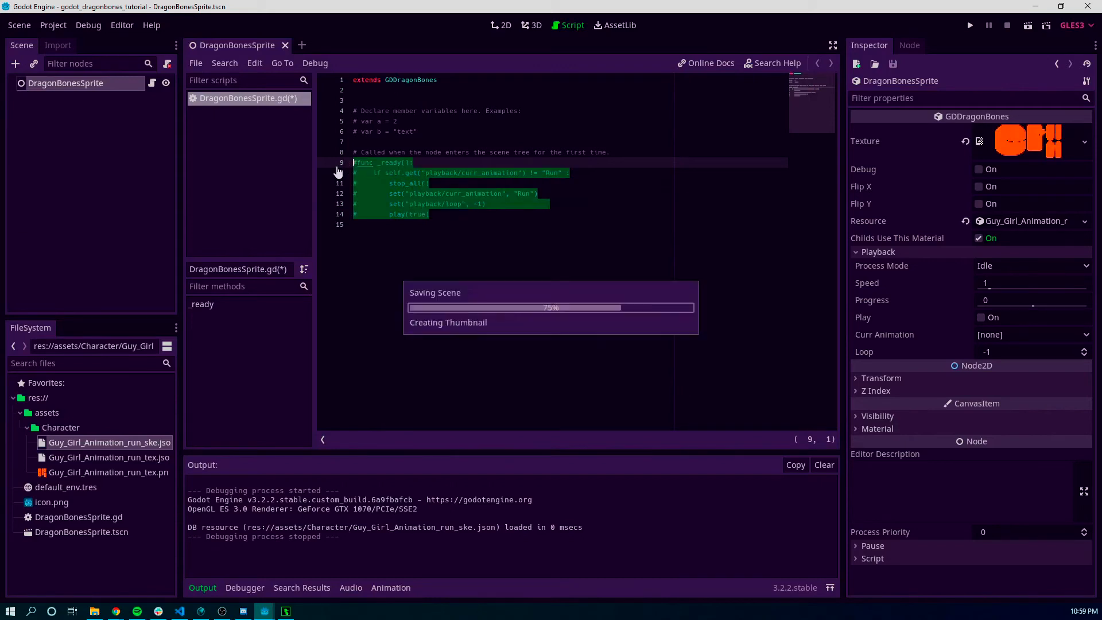
left_click(1027, 26)
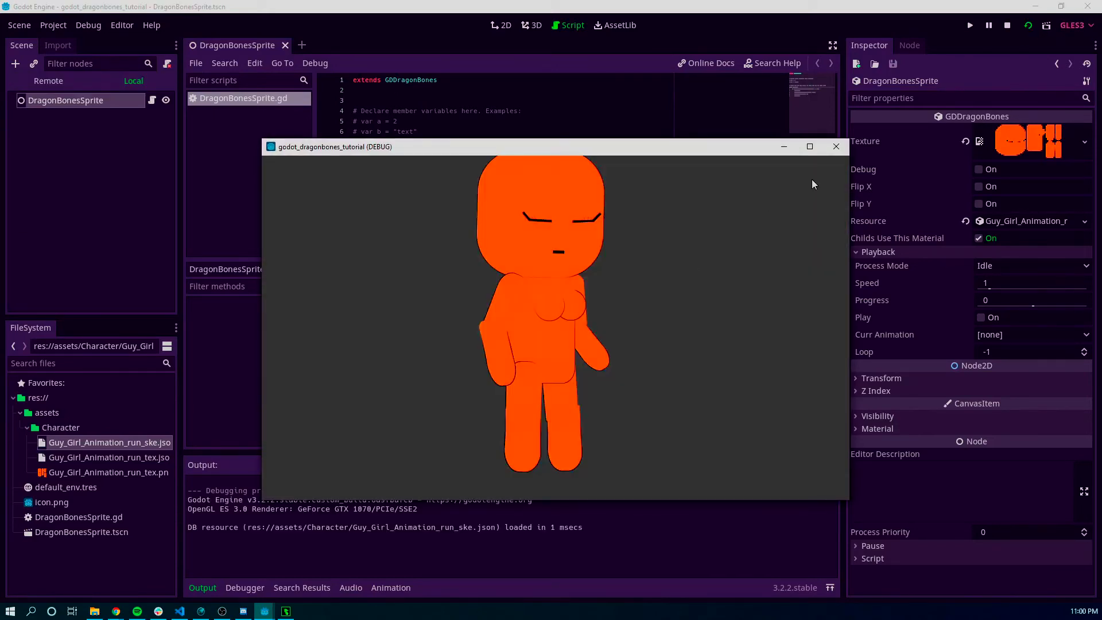
left_click(835, 147)
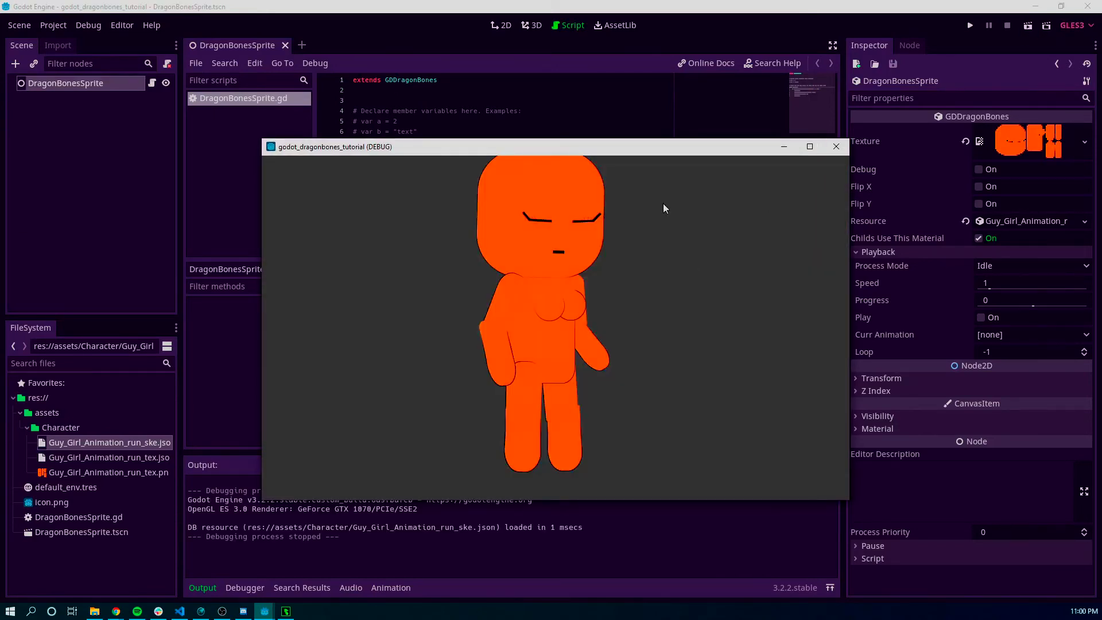
Step: Undo the commenting-out of the _ready function and save the script
left_click(620, 213)
key("ctrl+z")
key("ctrl+s")
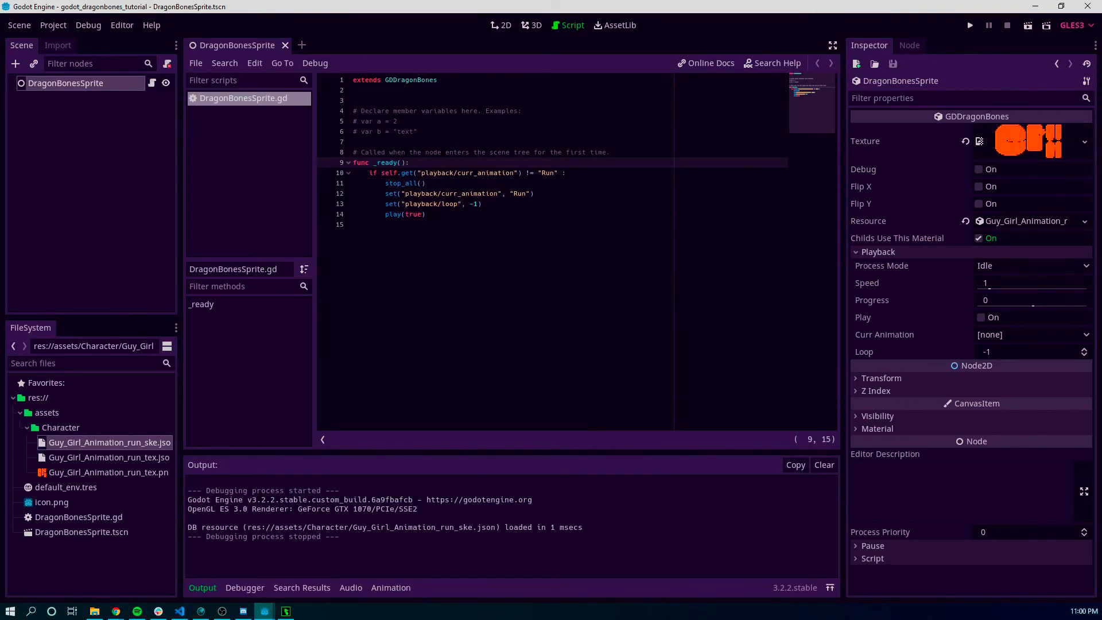
left_click_drag(549, 237, 357, 172)
left_click(409, 173)
Step: Restore the editor window to a smaller size, minimize DragonBones Pro behind it, and quit the Godot editor
double_click(563, 11)
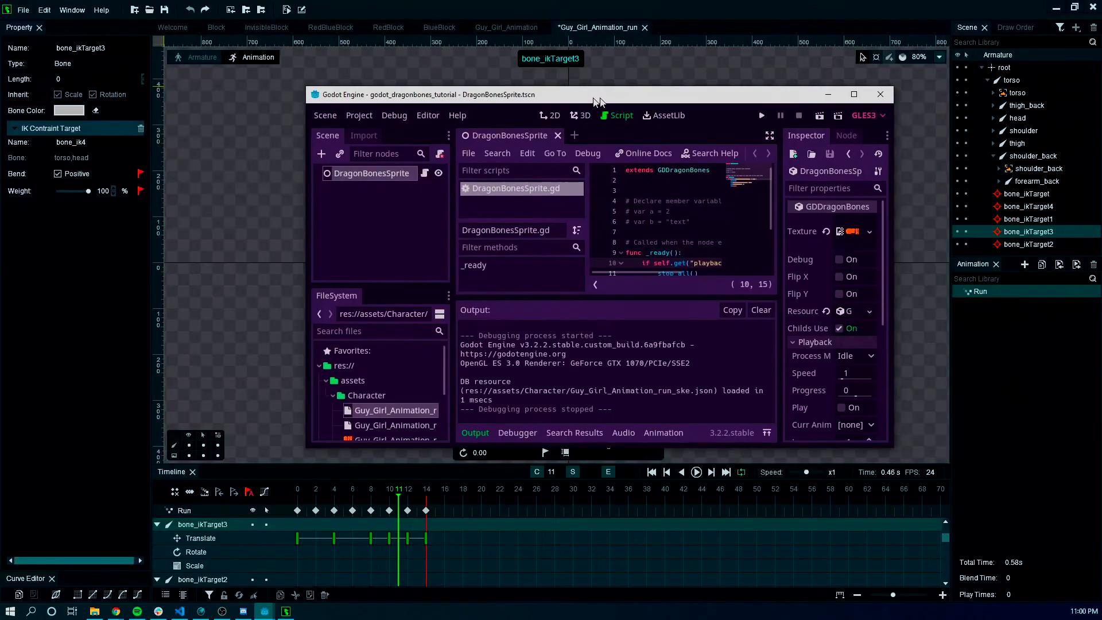
left_click(1056, 9)
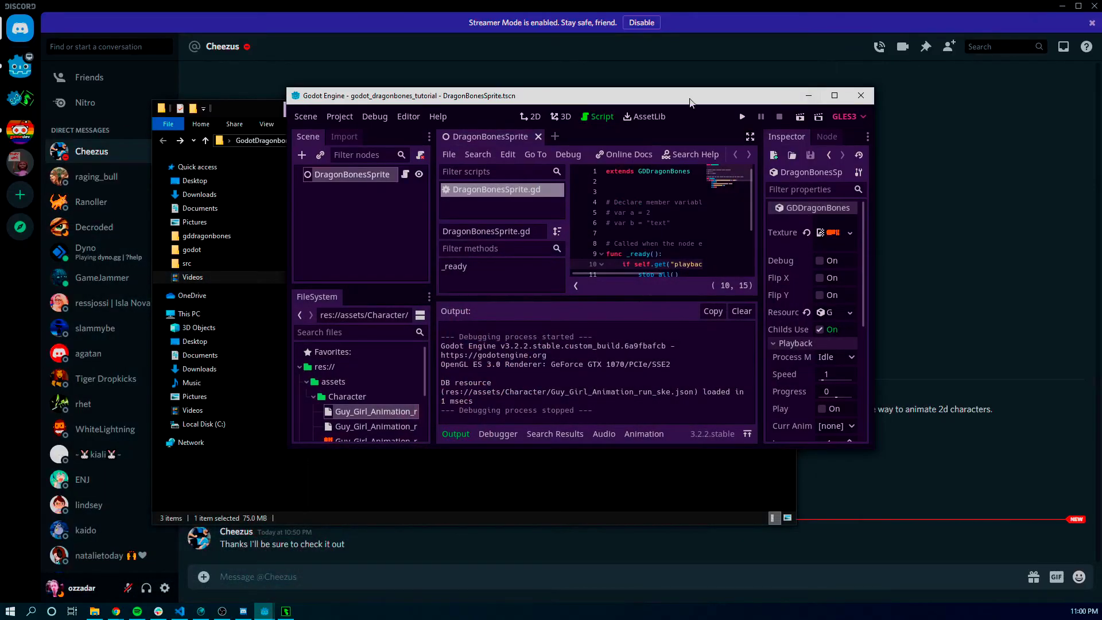
left_click(295, 116)
mouse_move(409, 116)
left_click(861, 95)
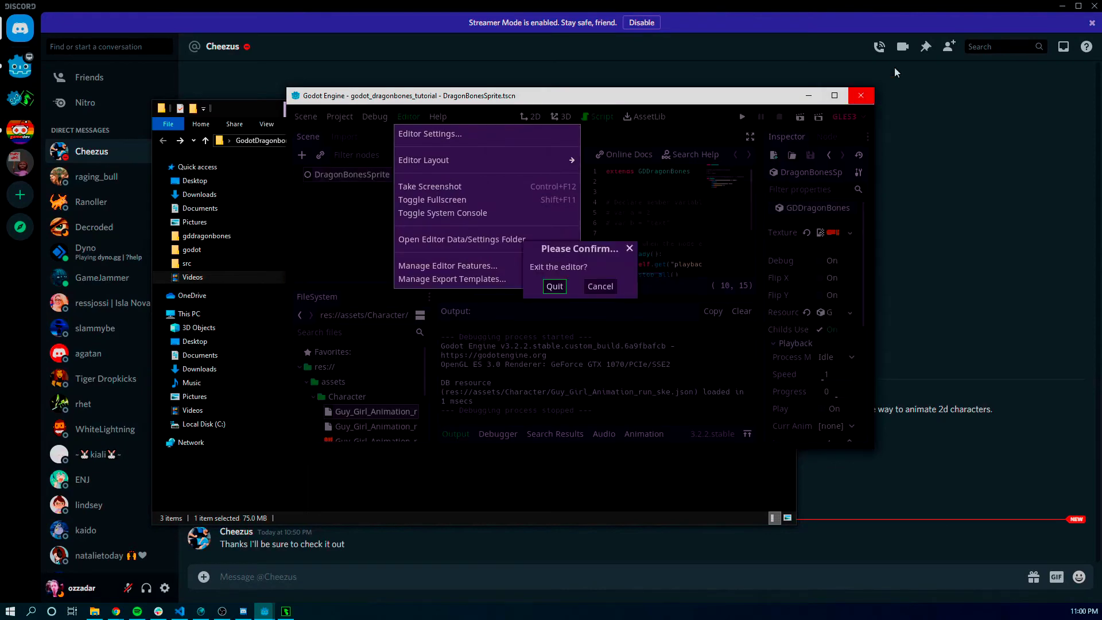
left_click(555, 289)
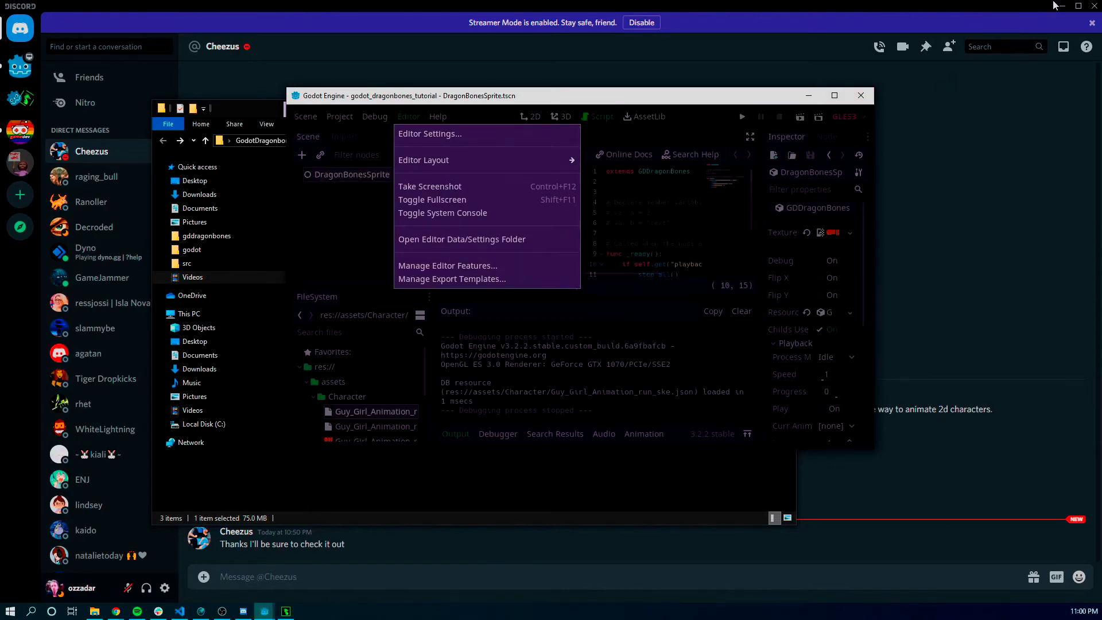
Step: Switch to DragonBones Pro and show the Guy_Girl_Animation project in Animation mode
left_click(1062, 6)
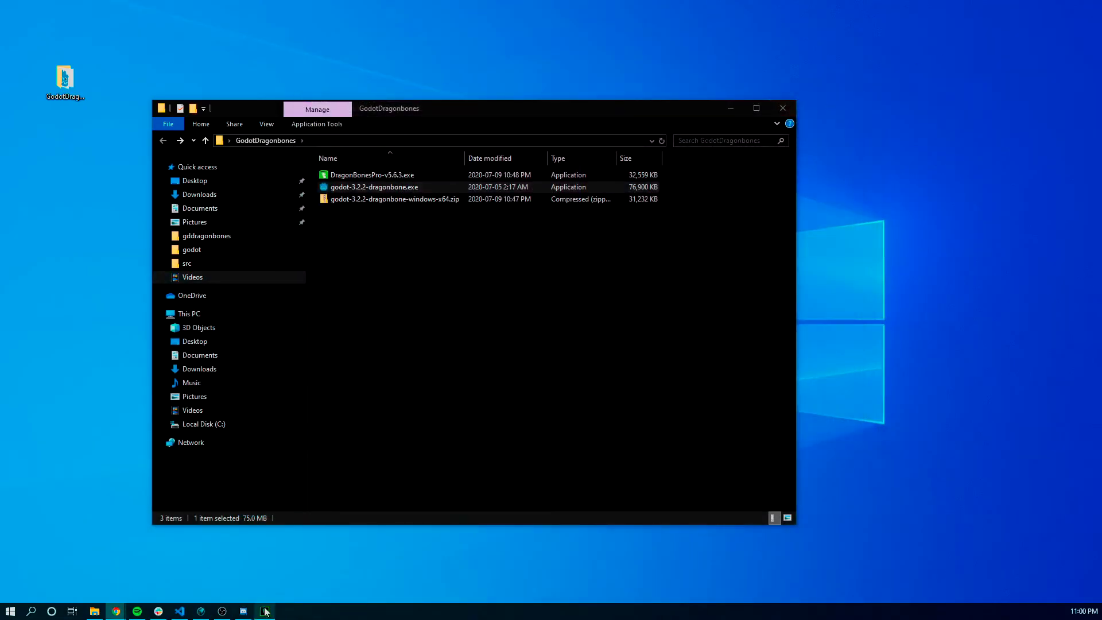
left_click(265, 610)
left_click(499, 27)
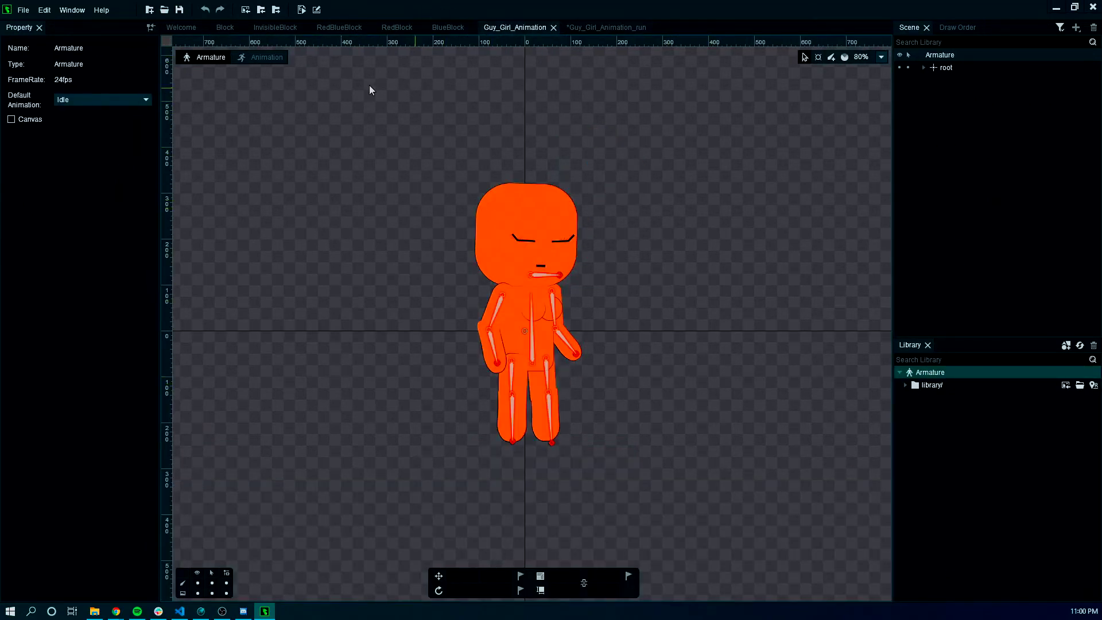
left_click(265, 57)
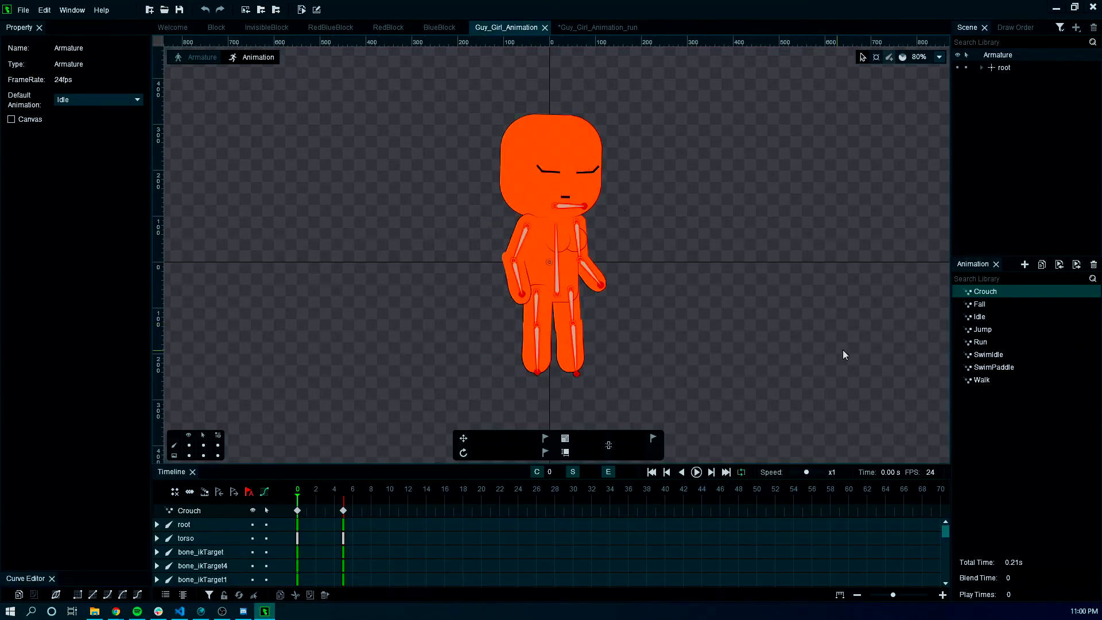
Step: Preview the Crouch, Fall and Idle animations of the character, looping the Idle playback
left_click(695, 471)
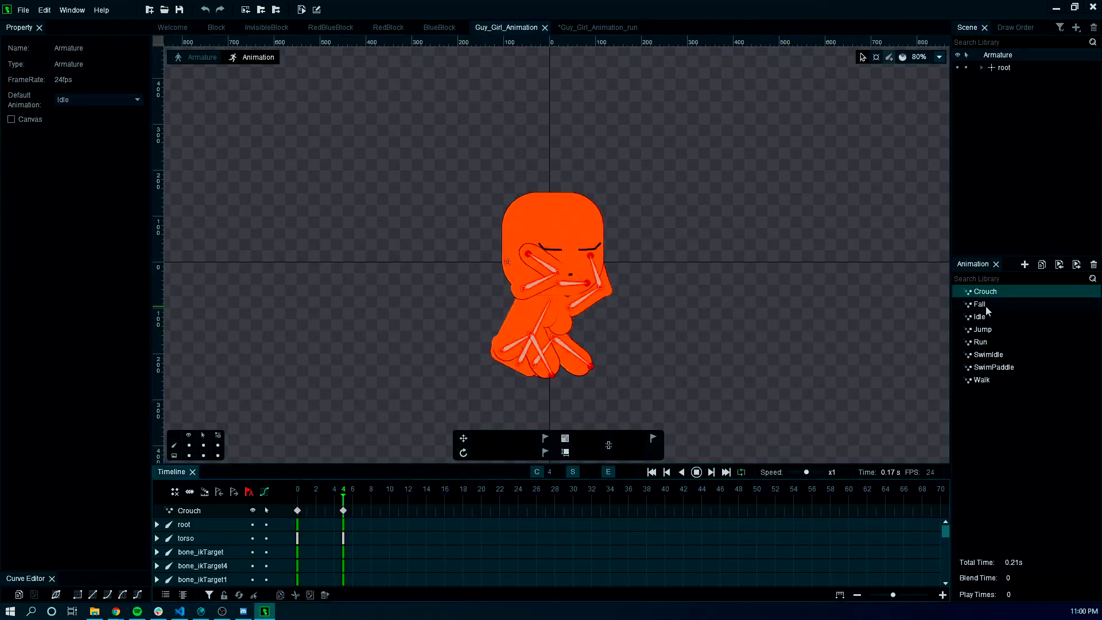
left_click(741, 471)
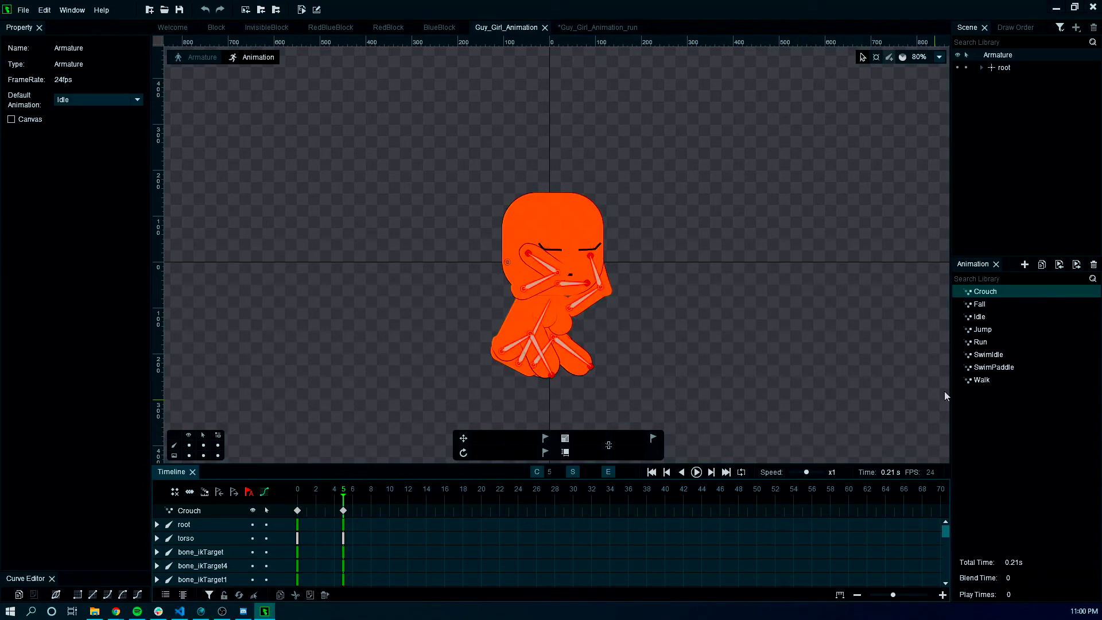
left_click(987, 302)
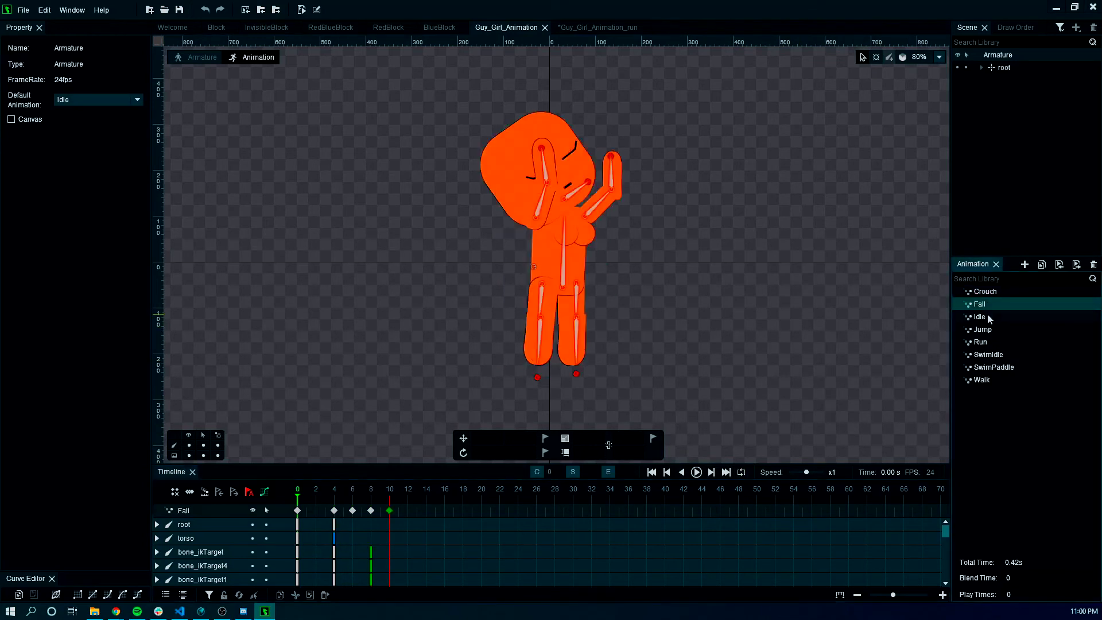
left_click(696, 471)
left_click(979, 317)
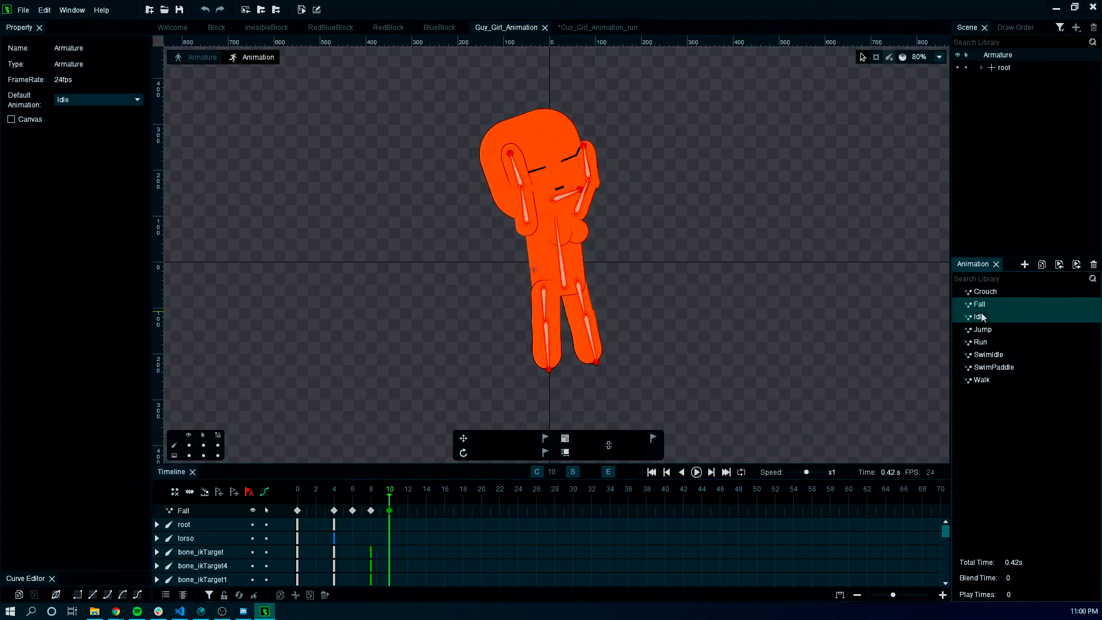
left_click(697, 473)
left_click(741, 473)
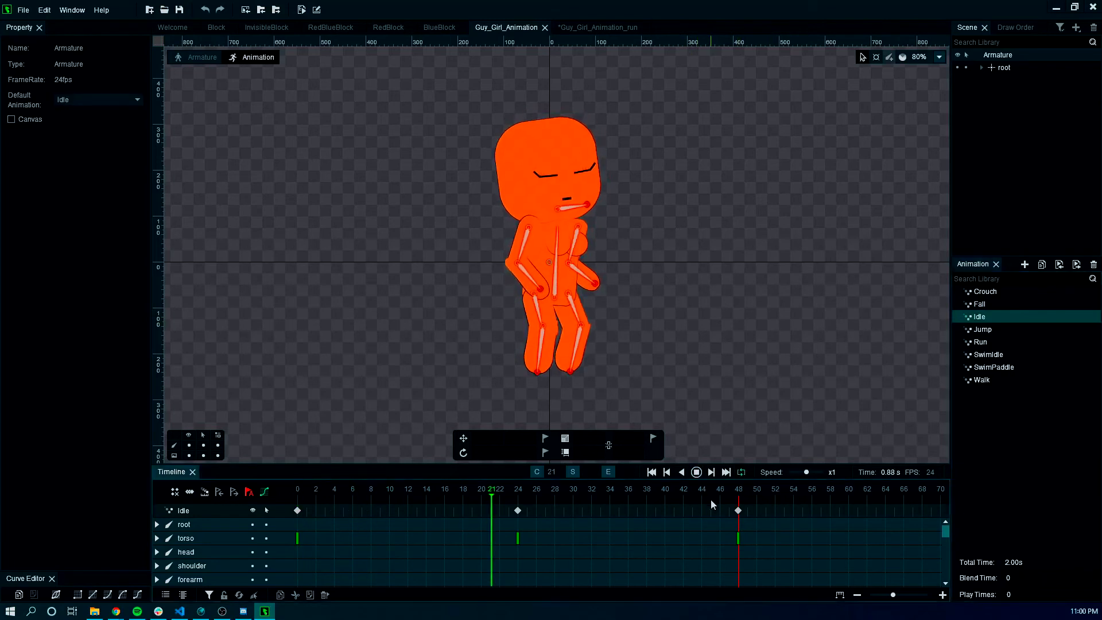
Step: Preview the Jump, Run, SwimIdle, SwimPaddle and Walk animations one after another
left_click(982, 329)
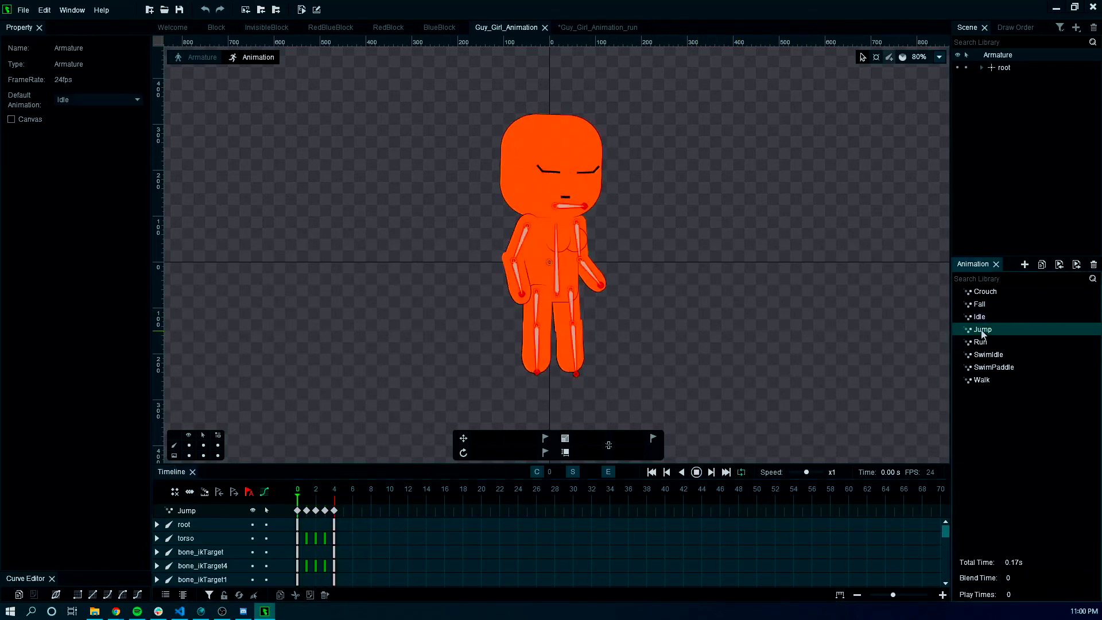
left_click(981, 342)
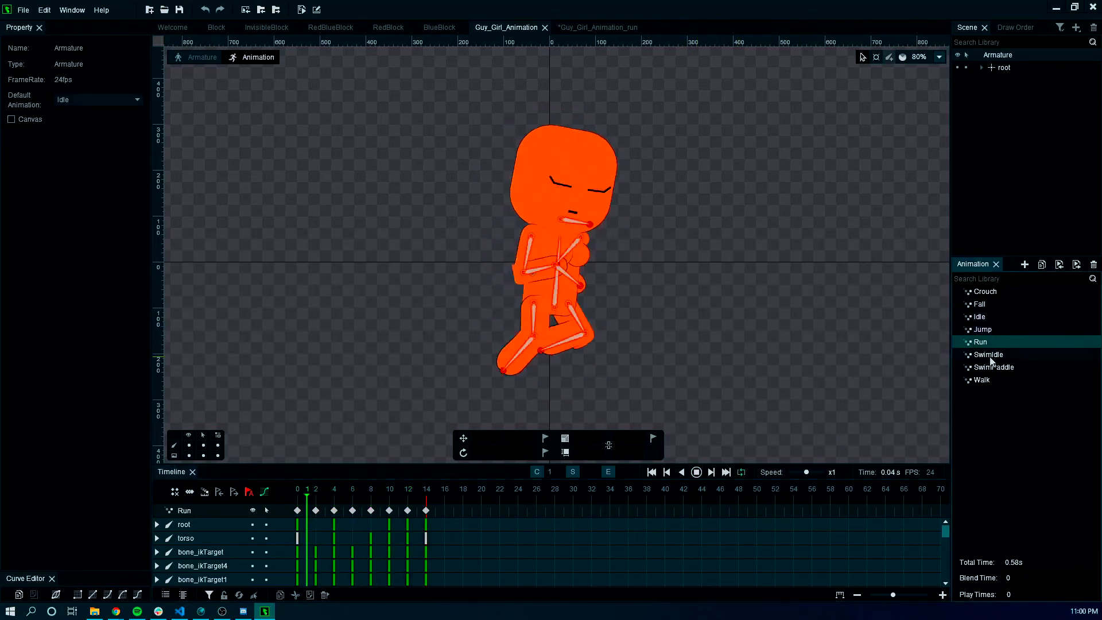
left_click(990, 355)
left_click(994, 367)
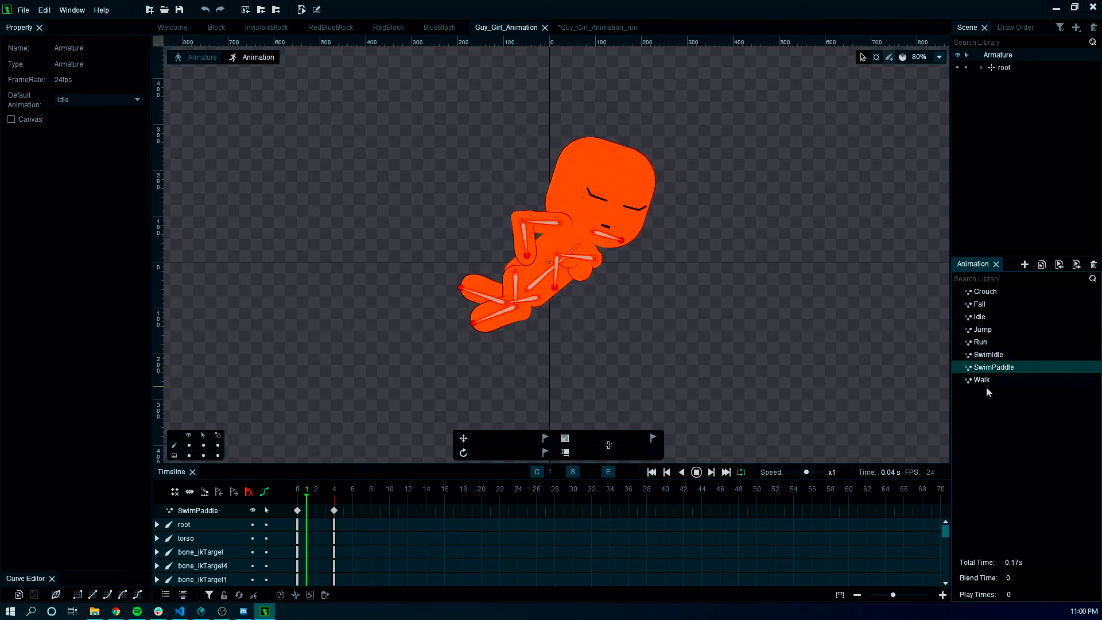
left_click(983, 380)
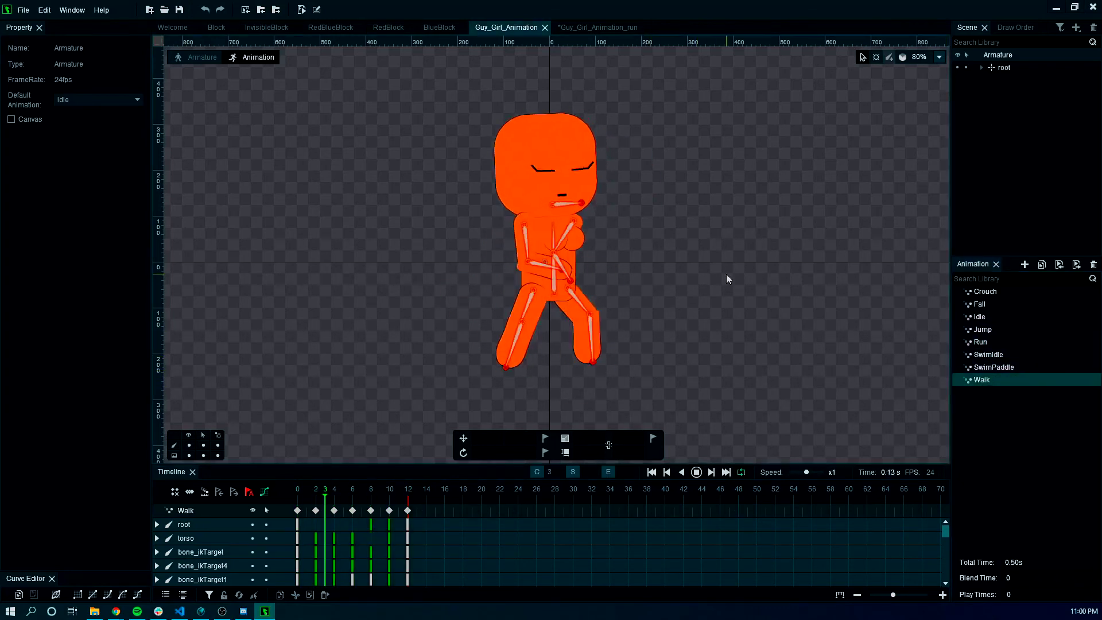
Step: Switch to the GodotDragonbones folder in File Explorer
left_click(265, 611)
left_click(244, 612)
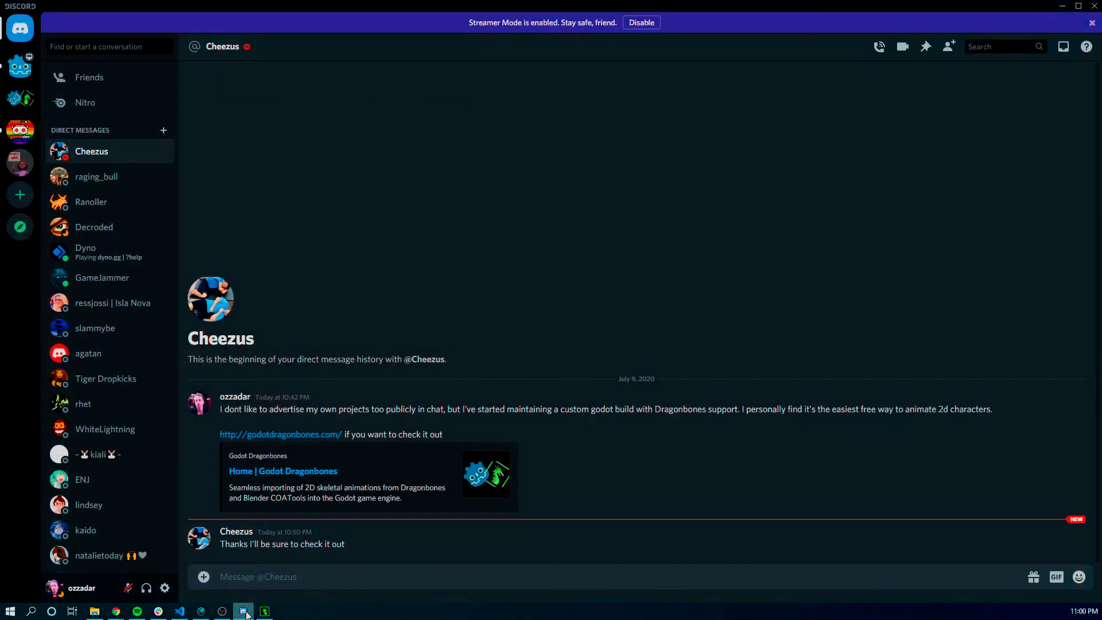
left_click(95, 611)
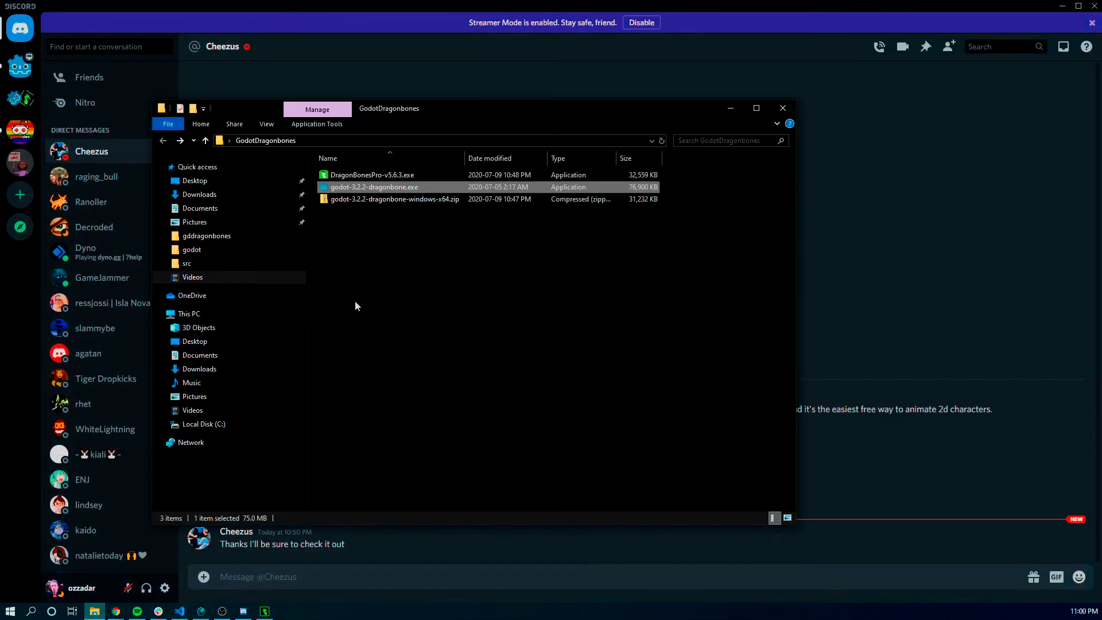
Step: Launch godot-3.2.2-dragonbone.exe and open the Platformer Mission project for editing
double_click(414, 188)
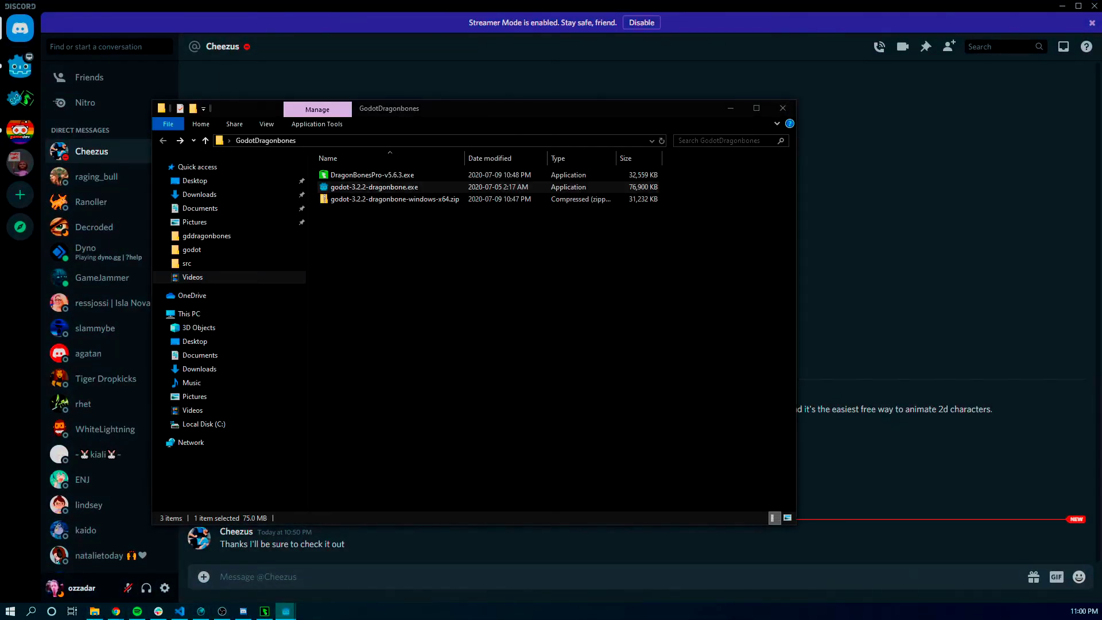
left_click(341, 249)
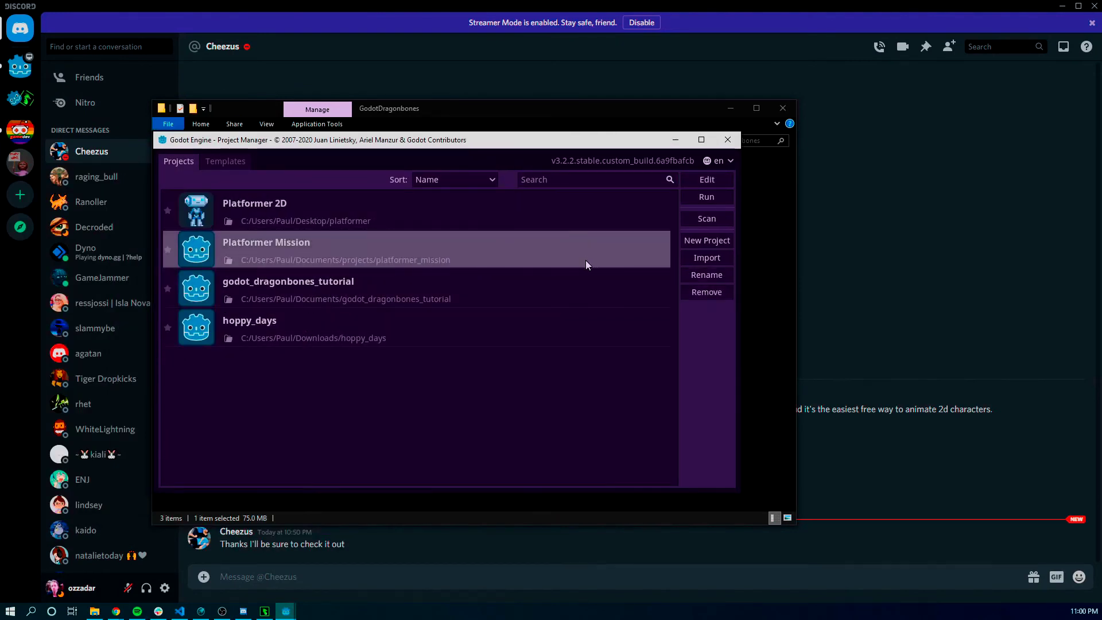
double_click(536, 256)
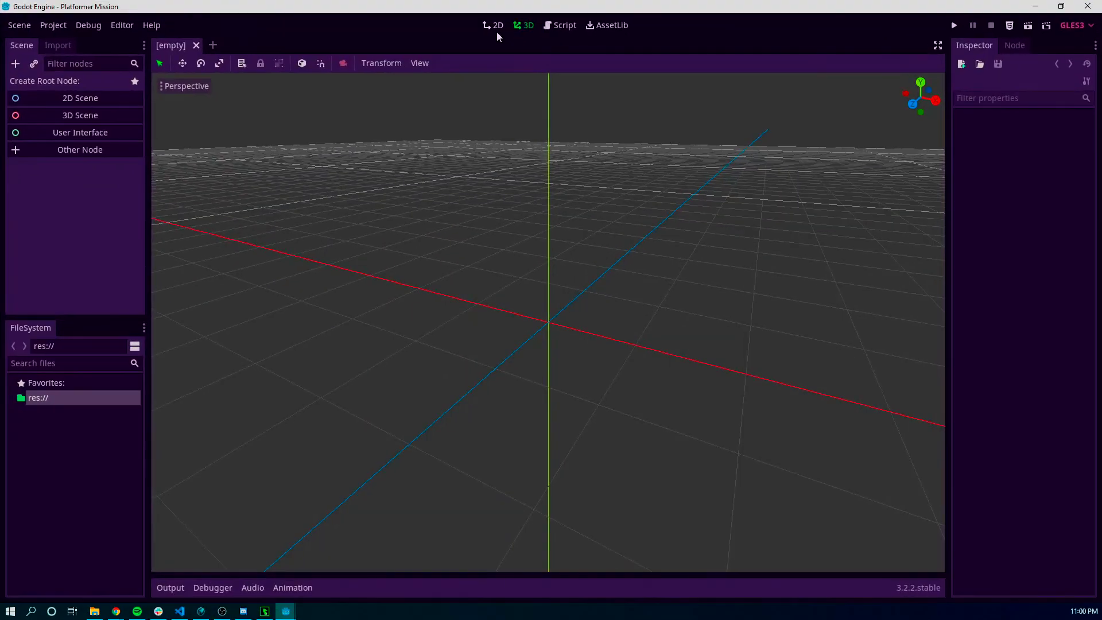
Step: Open the Player.gd script of the project in the script editor
left_click(552, 26)
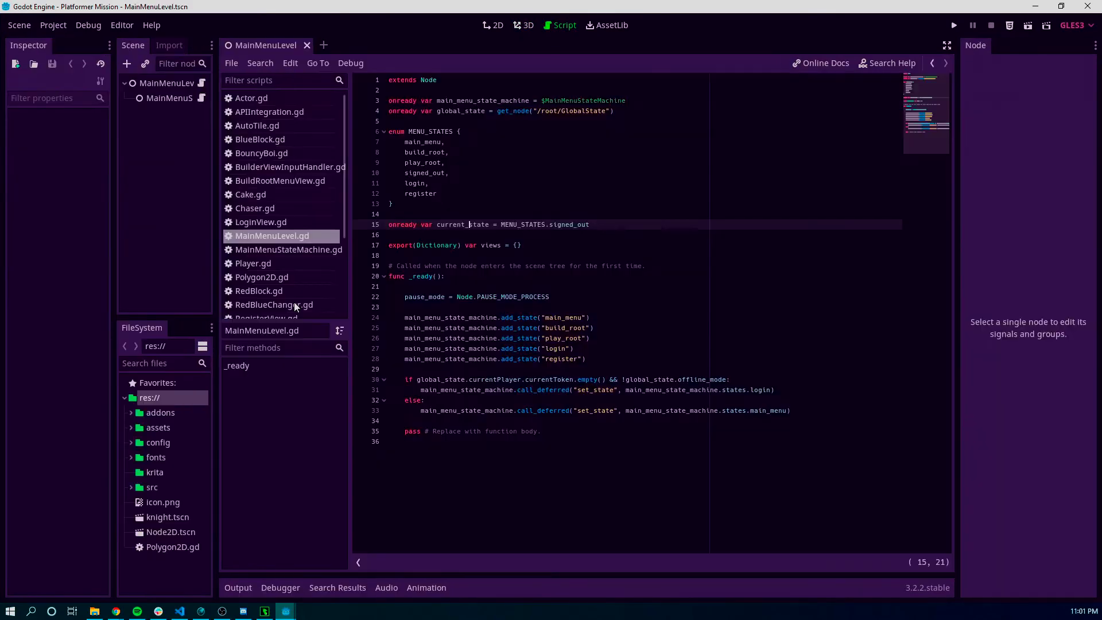
scroll(281, 261, "down", 2)
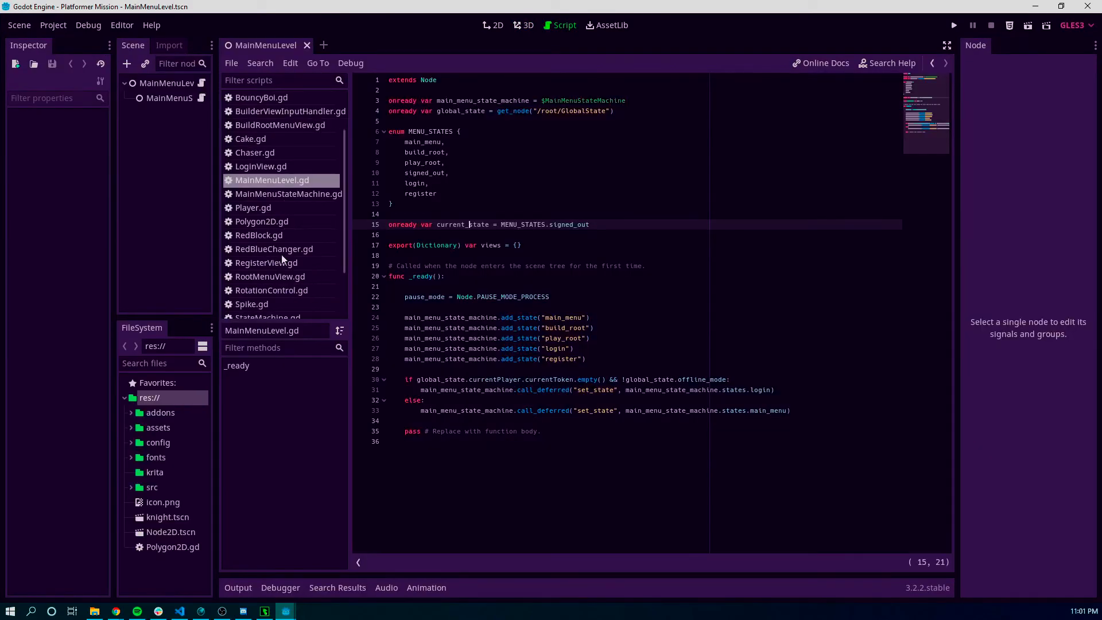
scroll(271, 204, "up", 2)
scroll(263, 209, "down", 4)
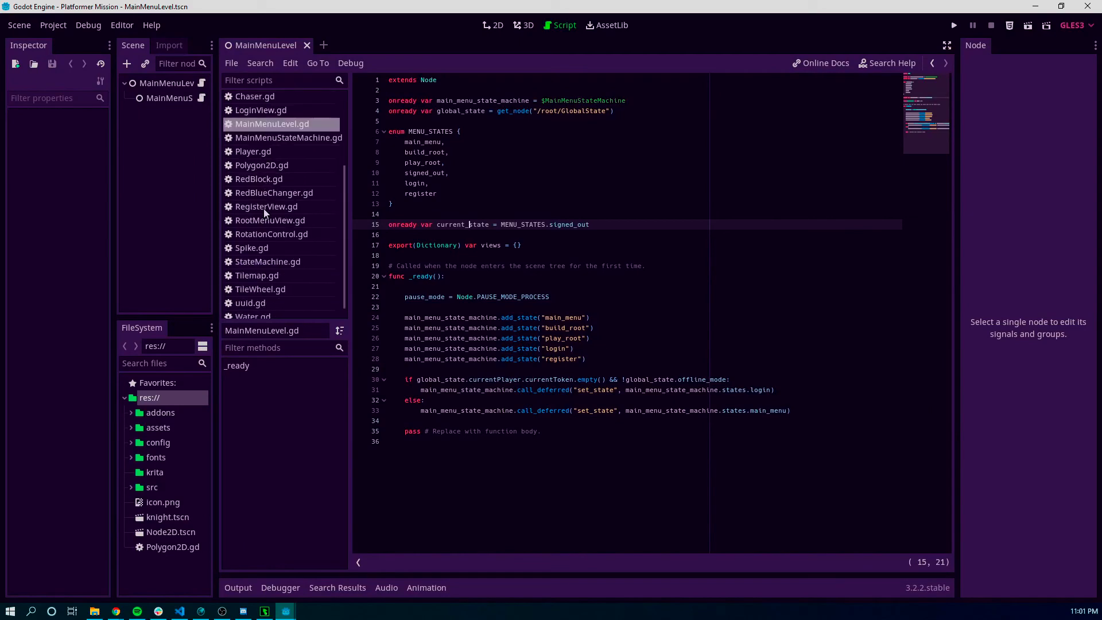
scroll(263, 210, "up", 2)
left_click(260, 208)
Step: Examine the code in Player.gd that sets and plays the character's Walk, Run and Idle animations
left_click_drag(930, 140, 925, 246)
left_click_drag(547, 413, 393, 382)
left_click(441, 392)
left_click_drag(911, 218, 914, 257)
left_click_drag(343, 199, 346, 237)
left_click_drag(531, 353, 395, 327)
left_click_drag(906, 278, 904, 241)
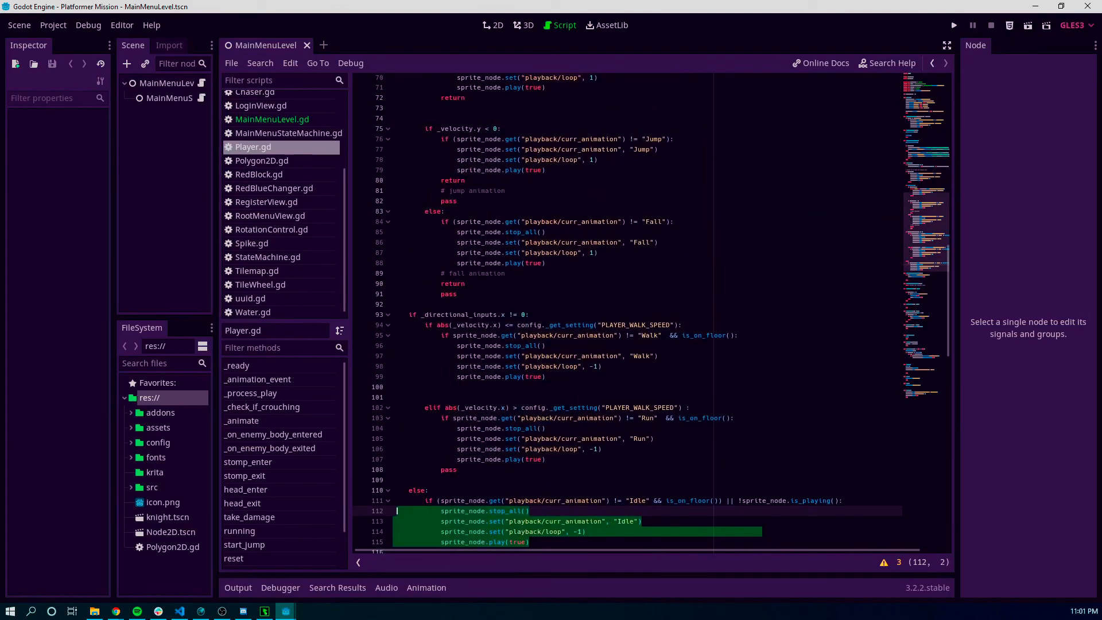
left_click_drag(513, 459, 465, 325)
Step: Run the project, start playing the level and move the character rightward and up through the water
left_click(954, 27)
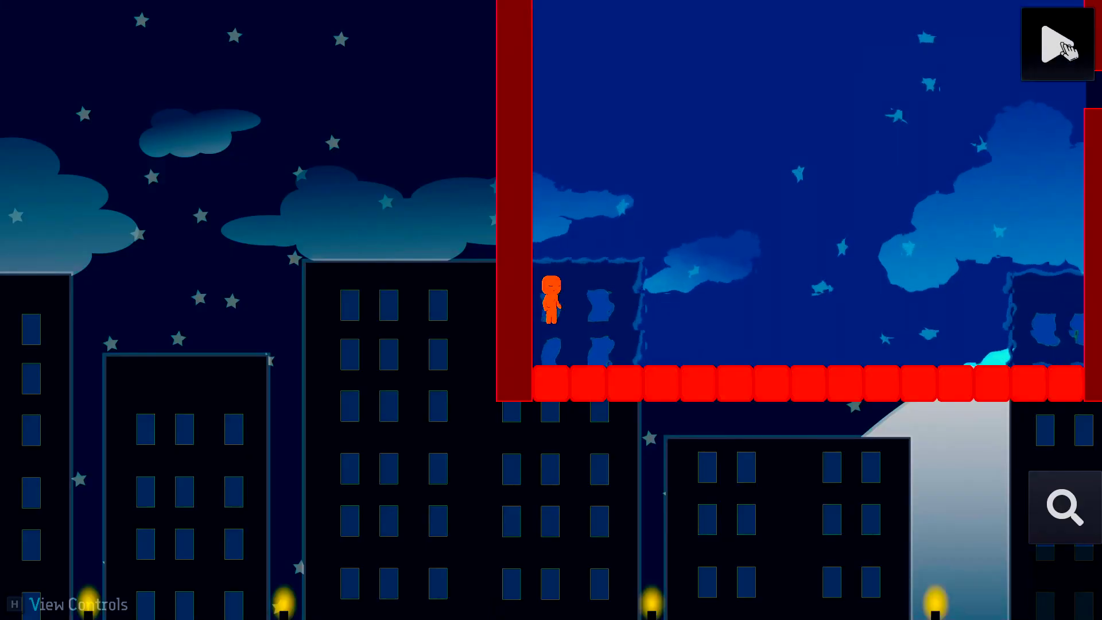
left_click(1058, 45)
key("Right")
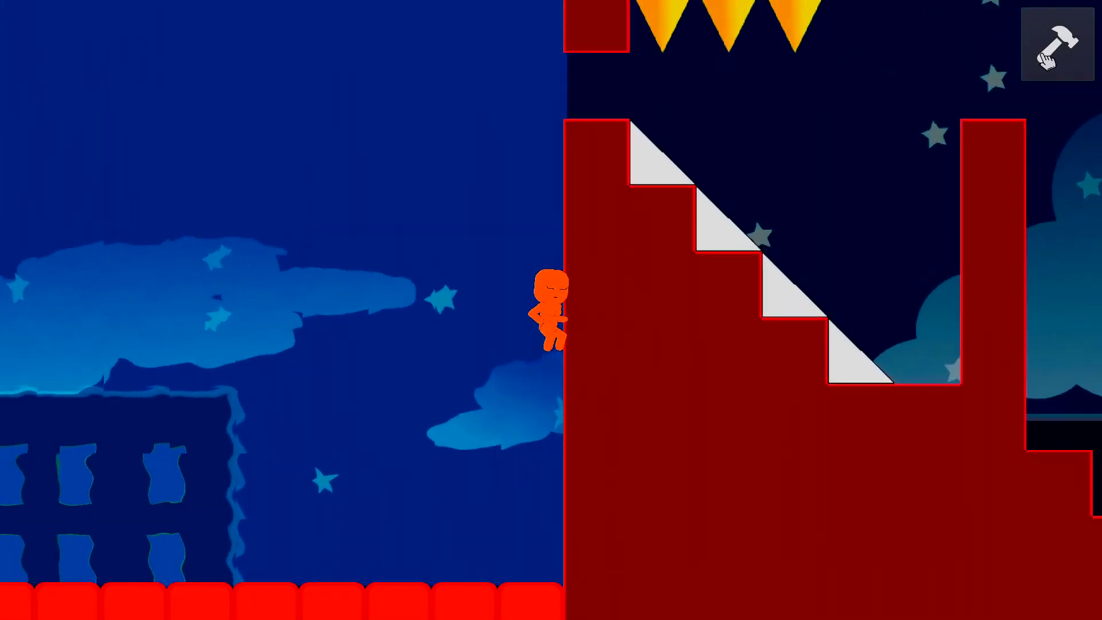
key("Up")
key("Right")
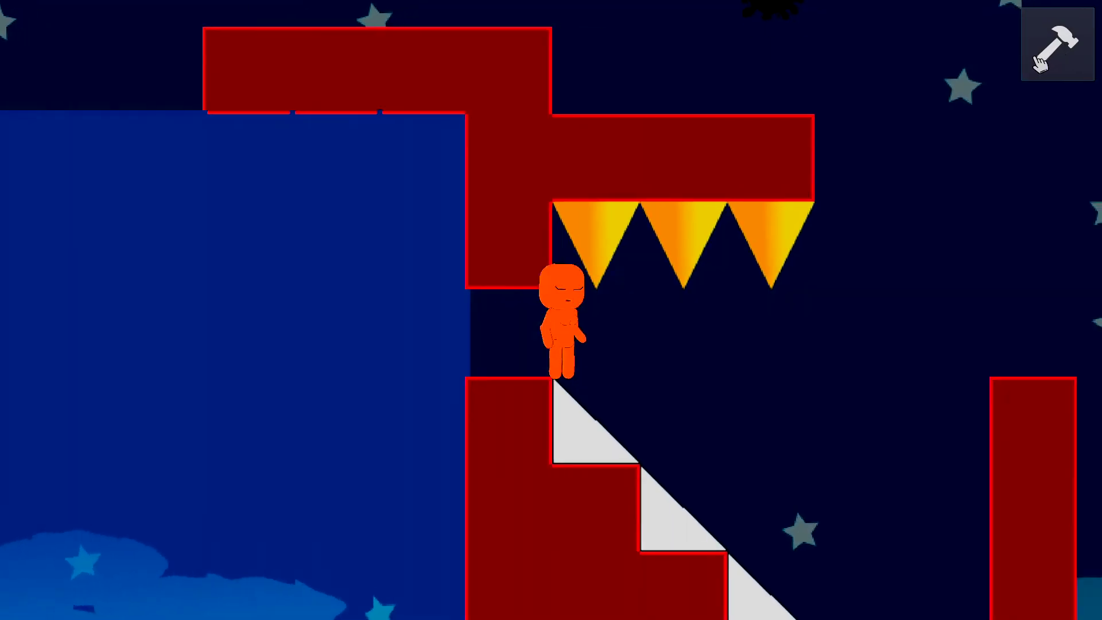
Step: Restart the level, test the character's swimming, jumping and running in both directions, and close the game
left_click(1042, 55)
left_click(1064, 44)
key("Right")
key("Up")
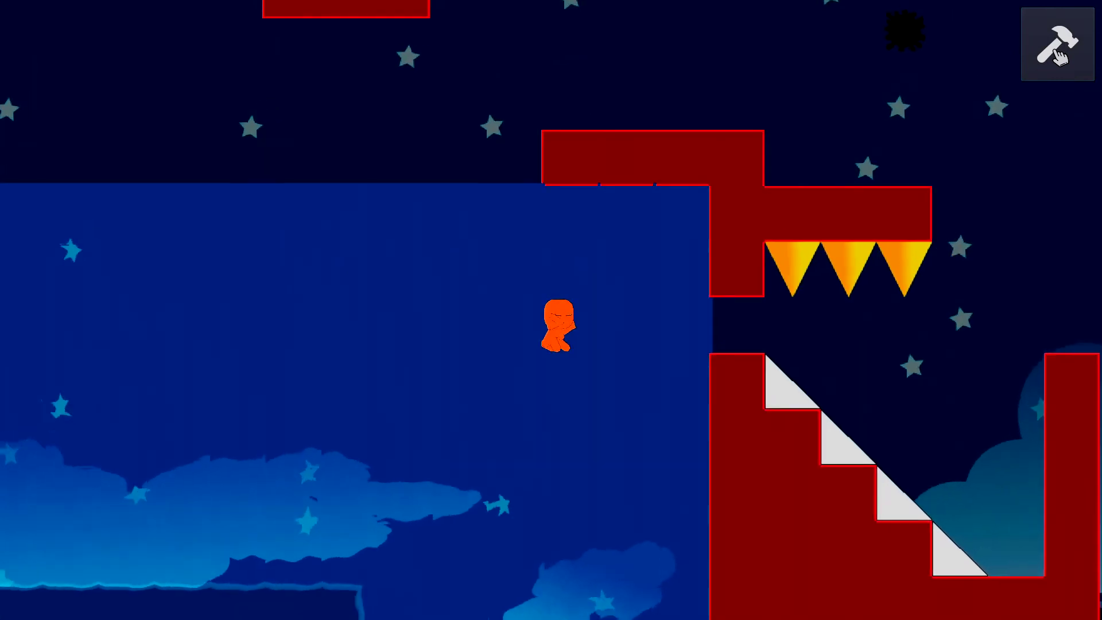
key("Right")
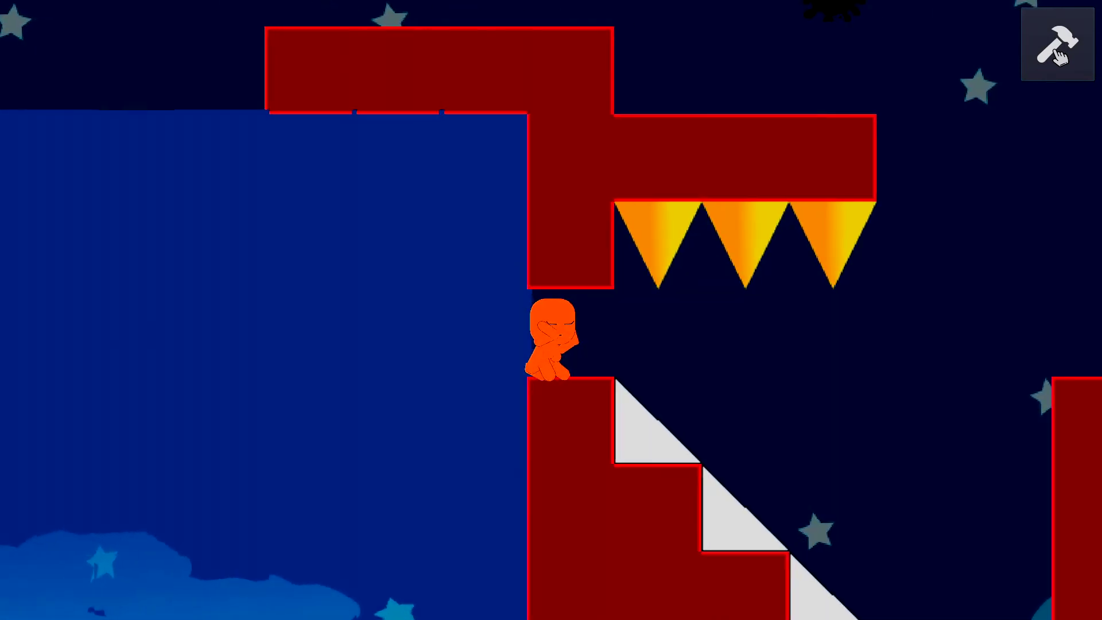
key("Up")
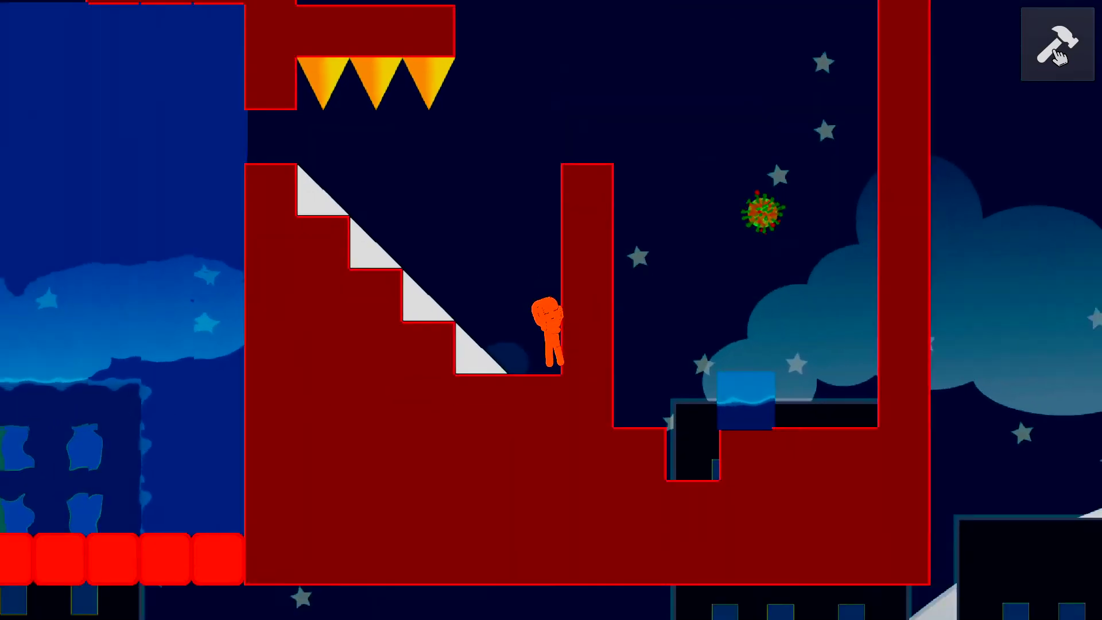
key("Left")
key("Left")
key("Up")
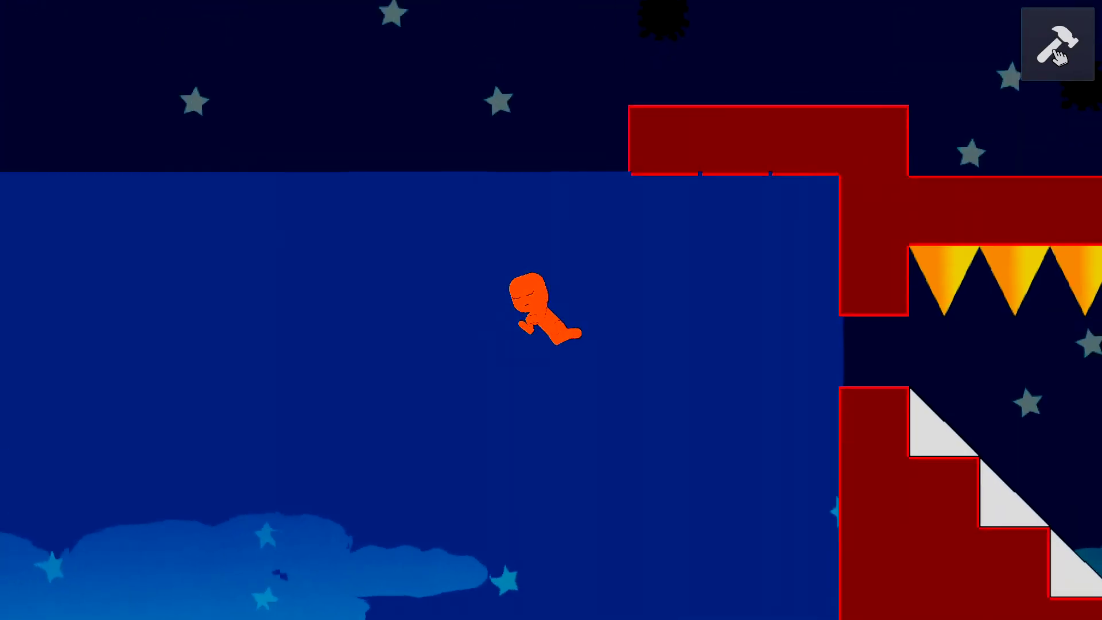
left_click(1056, 56)
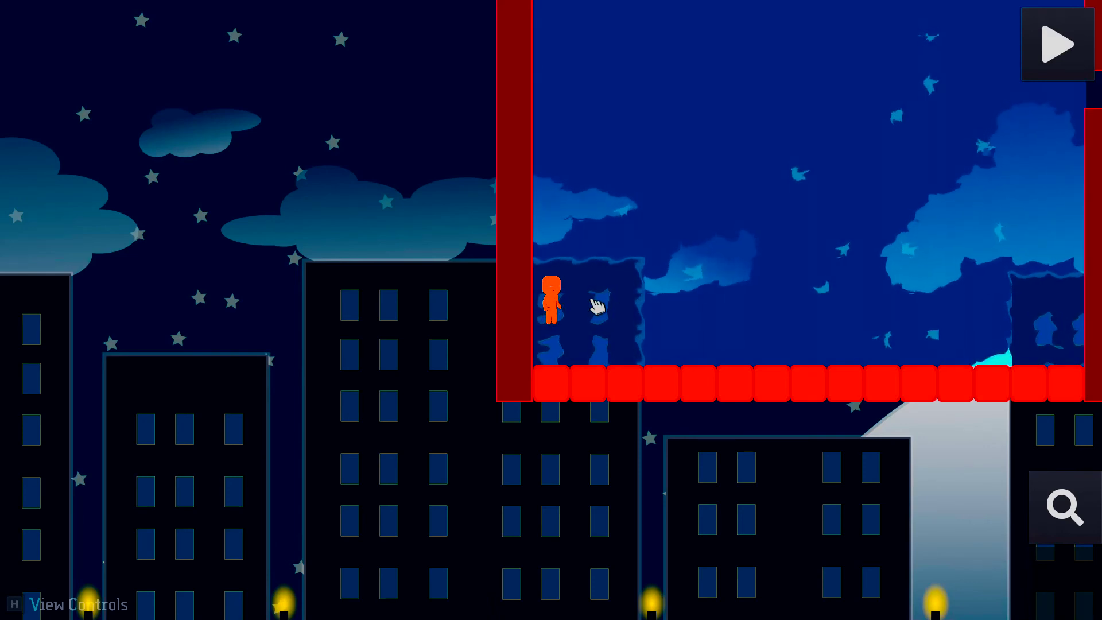
key("alt+F4")
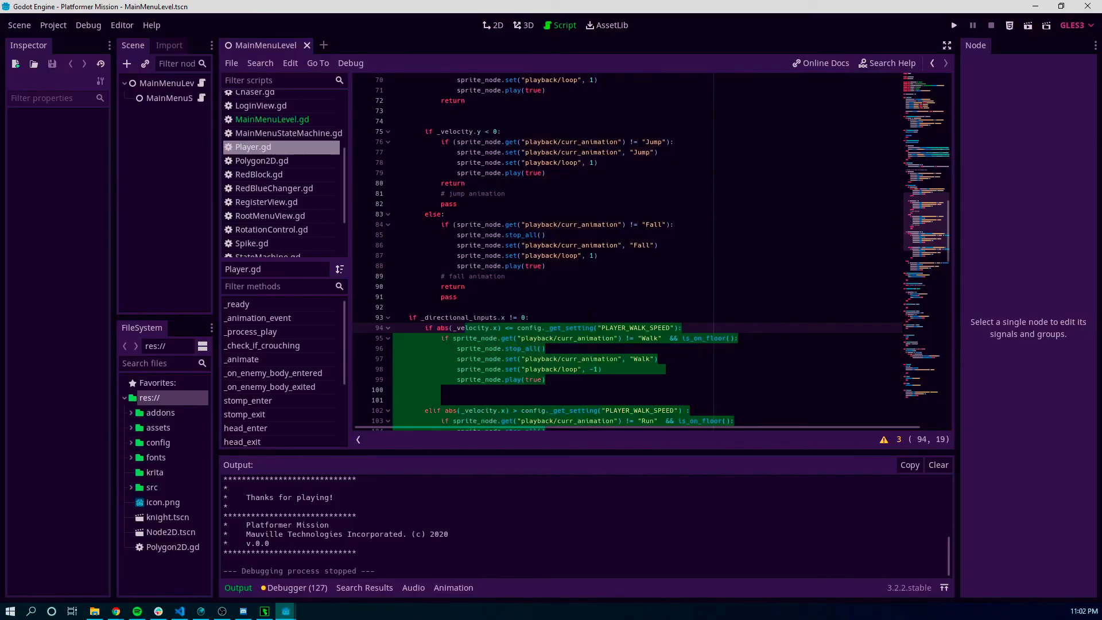
Step: Examine the Jump animation branch in Player.gd, highlighting the lines that set and play it
left_click(590, 316)
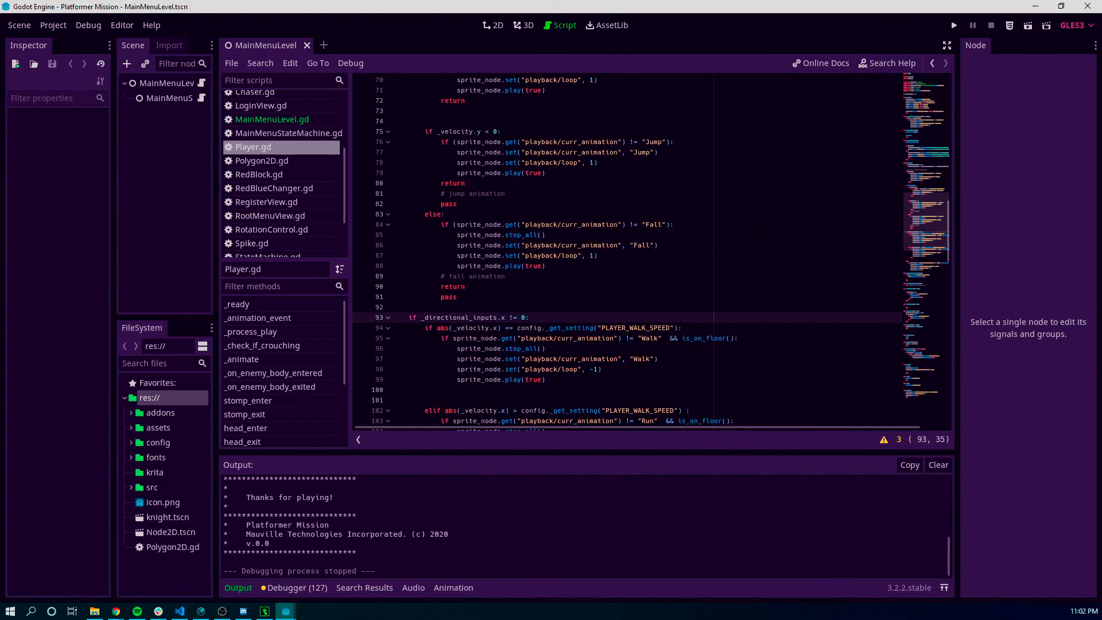
left_click(497, 142)
left_click(574, 162)
left_click_drag(547, 173, 326, 139)
left_click(832, 216)
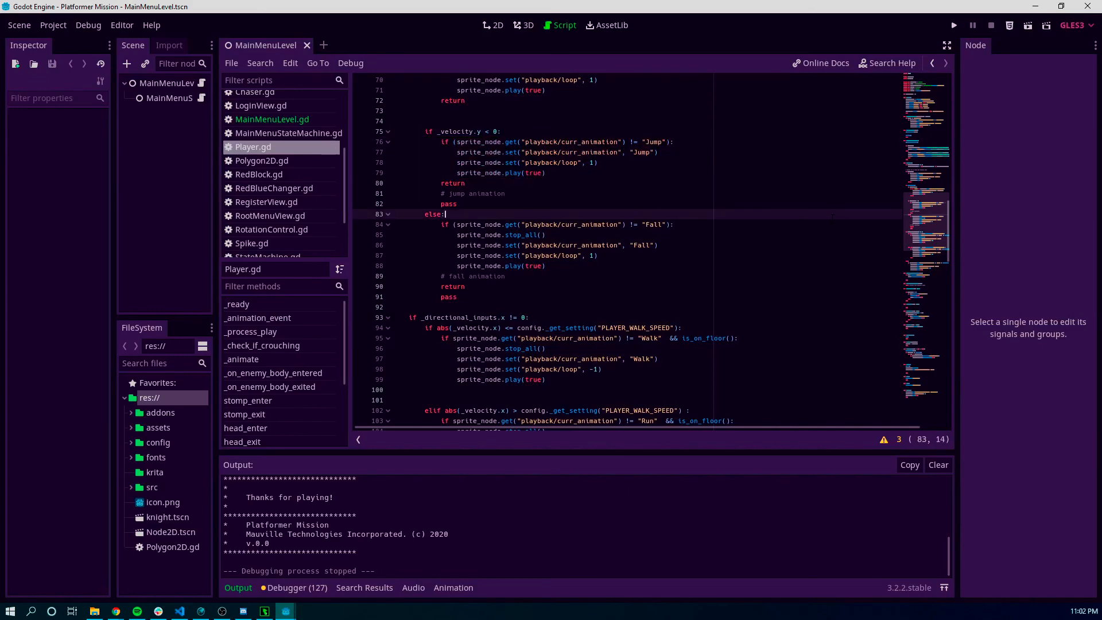
Step: Examine the dragon_anim_event signal connection in _ready and the 'paddledone' check in _animation_event
scroll(925, 136, "up", 15)
left_click(710, 200)
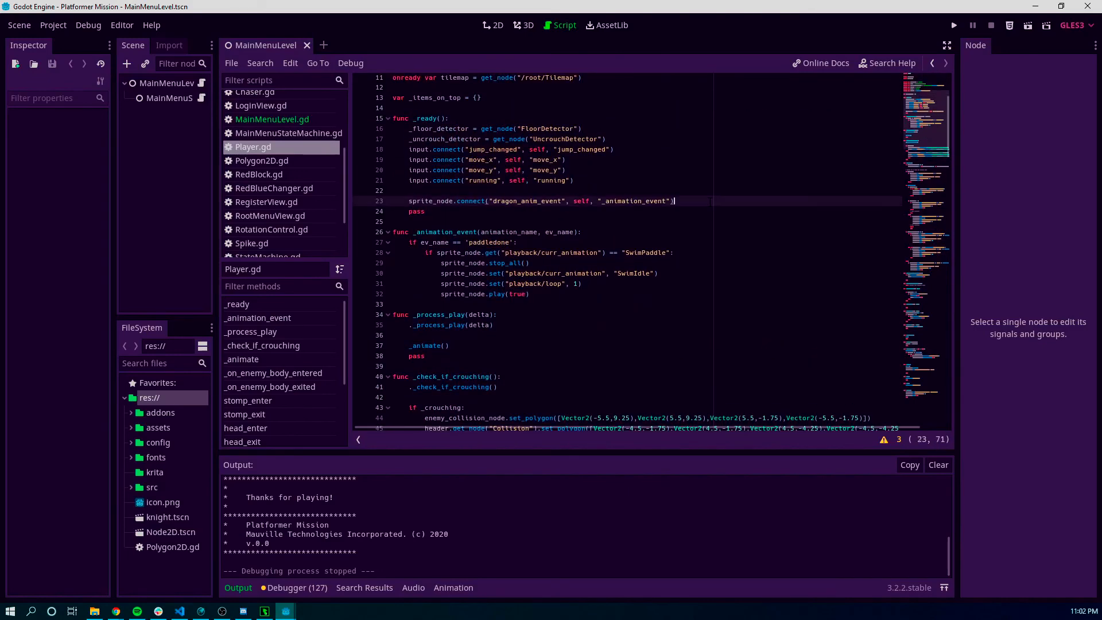
key("shift+Home")
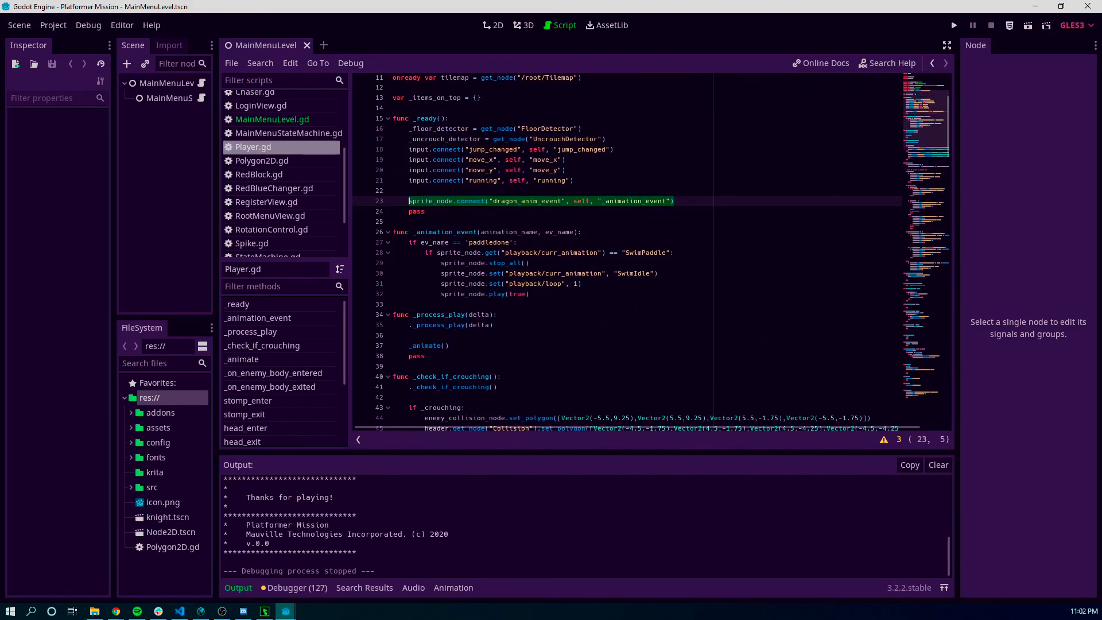
left_click(570, 221)
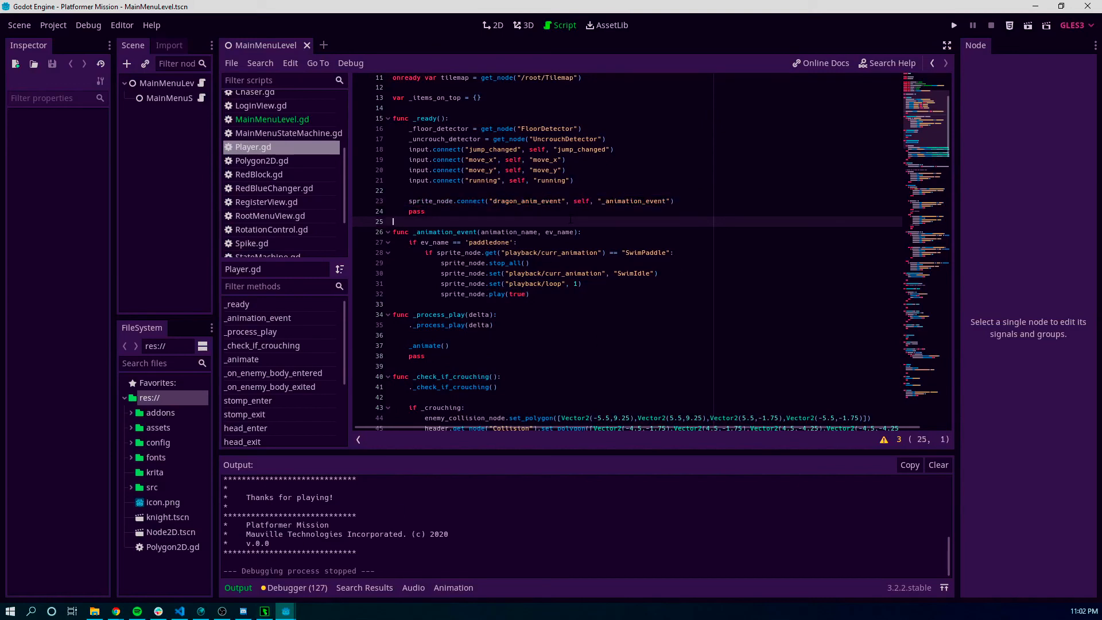
triple_click(479, 241)
left_click(485, 242)
double_click(485, 242)
Step: Switch to DragonBones Pro, stop the SwimPaddle playback and inspect the paddledone event frame at frame 4
left_click(264, 611)
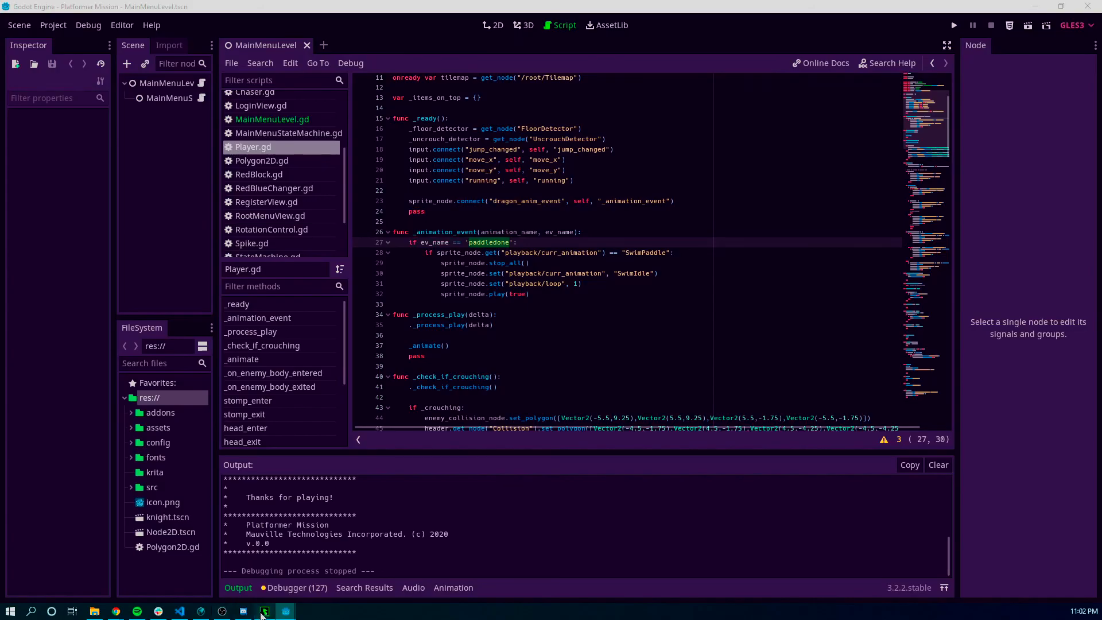
left_click(993, 367)
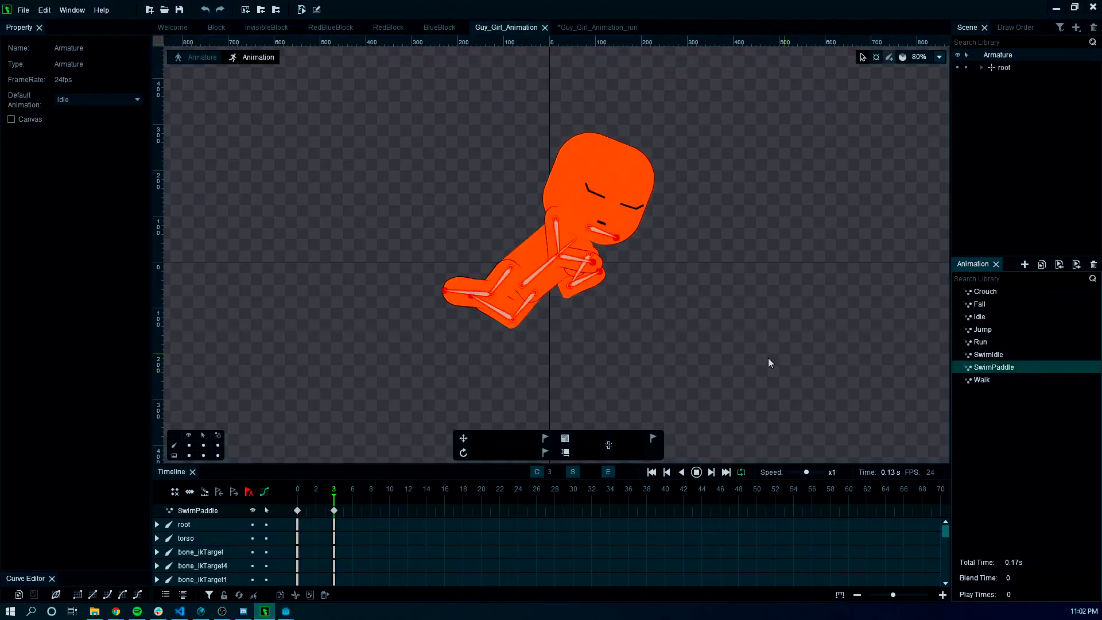
left_click(696, 471)
scroll(730, 533, "down", 10)
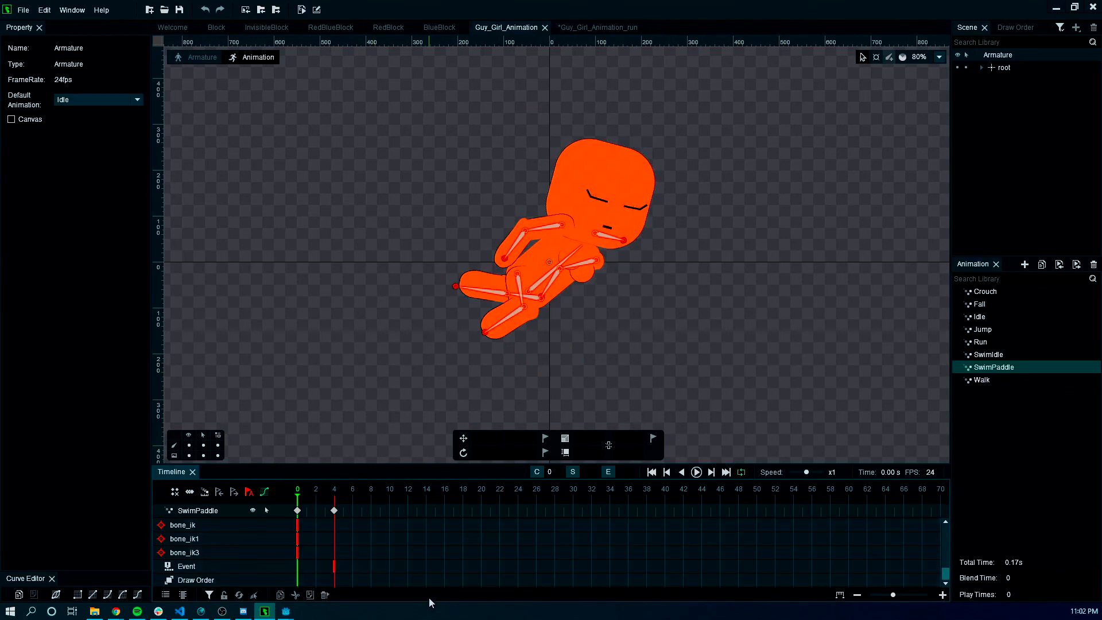
left_click(334, 566)
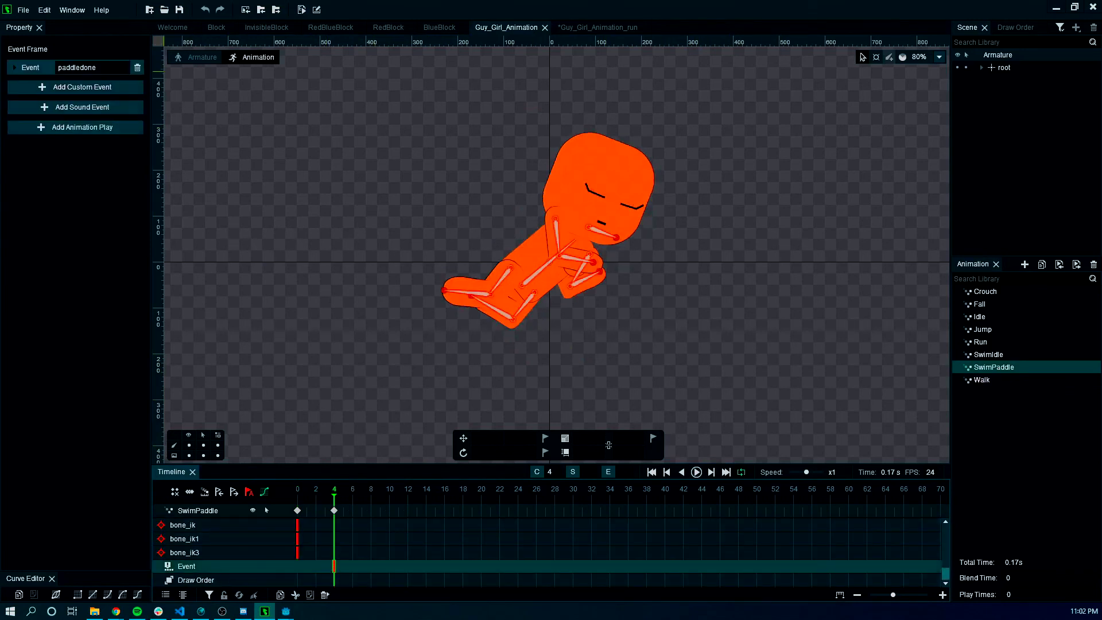
left_click_drag(58, 67, 96, 68)
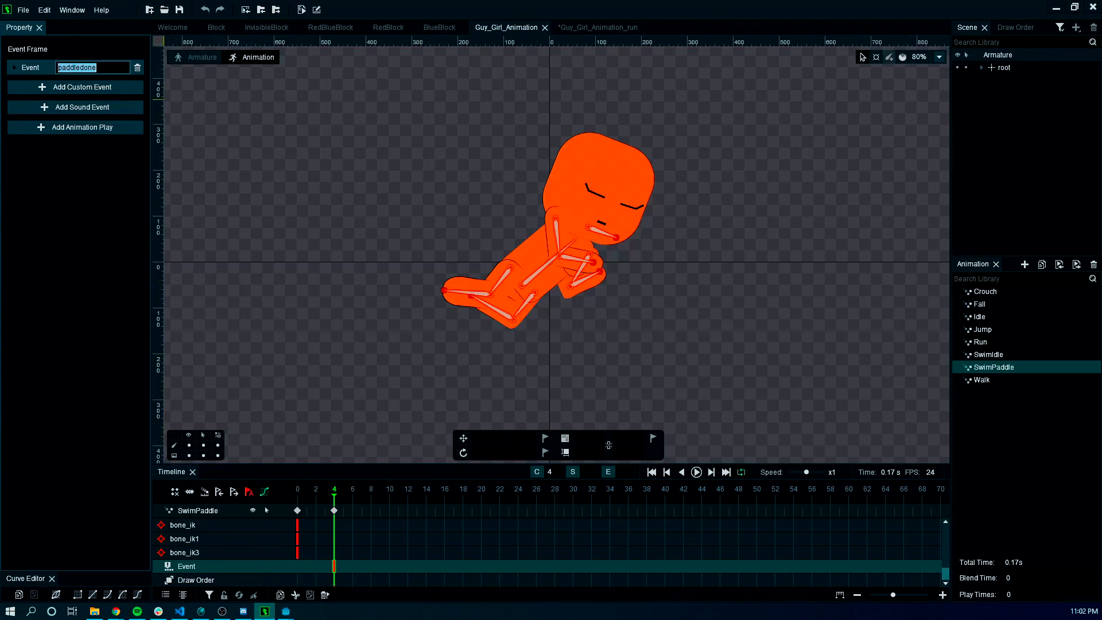
left_click(58, 67)
Step: Switch back to the Godot script and review the signal connection line and the 'paddledone' event name condition
mouse_move(285, 611)
left_click(341, 571)
left_click(581, 233)
left_click_drag(676, 200, 425, 212)
left_click(408, 201)
left_click(487, 243)
left_click_drag(501, 242, 404, 252)
double_click(488, 243)
Step: Review the full _animation_event function, highlighting the code that switches SwimPaddle to SwimIdle
left_click(462, 284)
left_click(514, 315)
left_click_drag(530, 295, 396, 253)
left_click(388, 252)
left_click(388, 253)
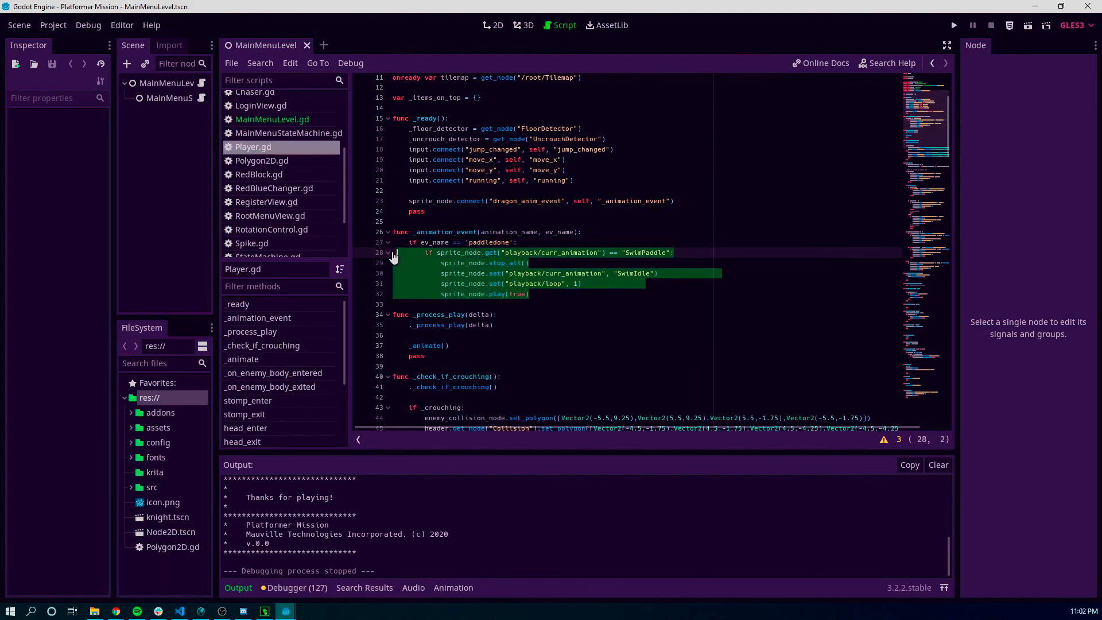
left_click_drag(531, 295, 350, 237)
left_click(591, 304)
left_click_drag(530, 295, 384, 235)
left_click(553, 273)
left_click_drag(530, 294, 387, 239)
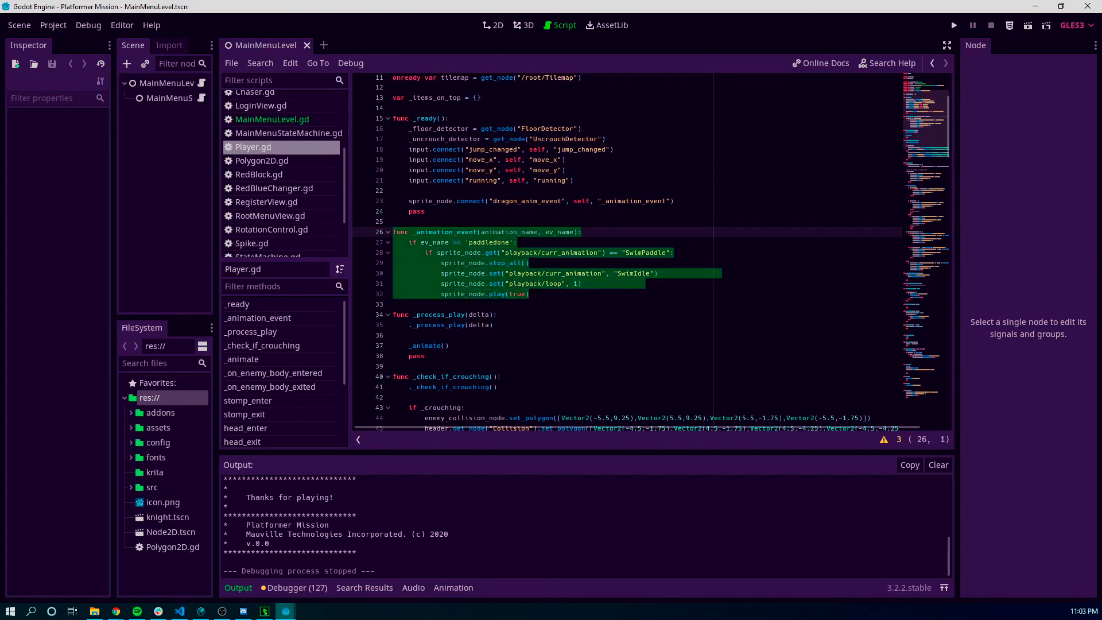
left_click_drag(531, 294, 370, 237)
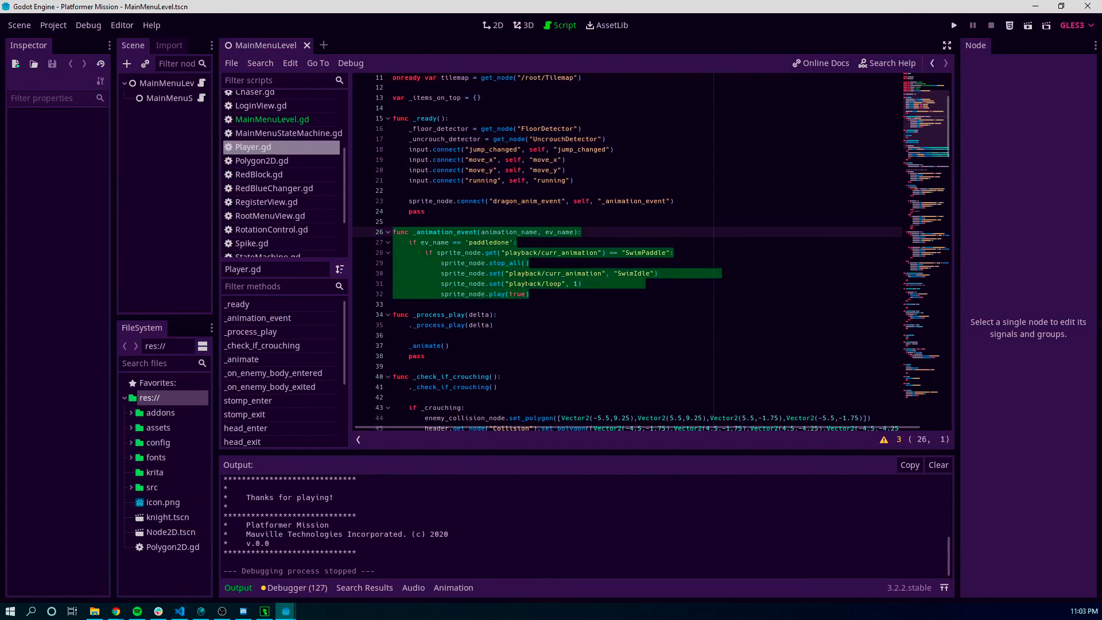